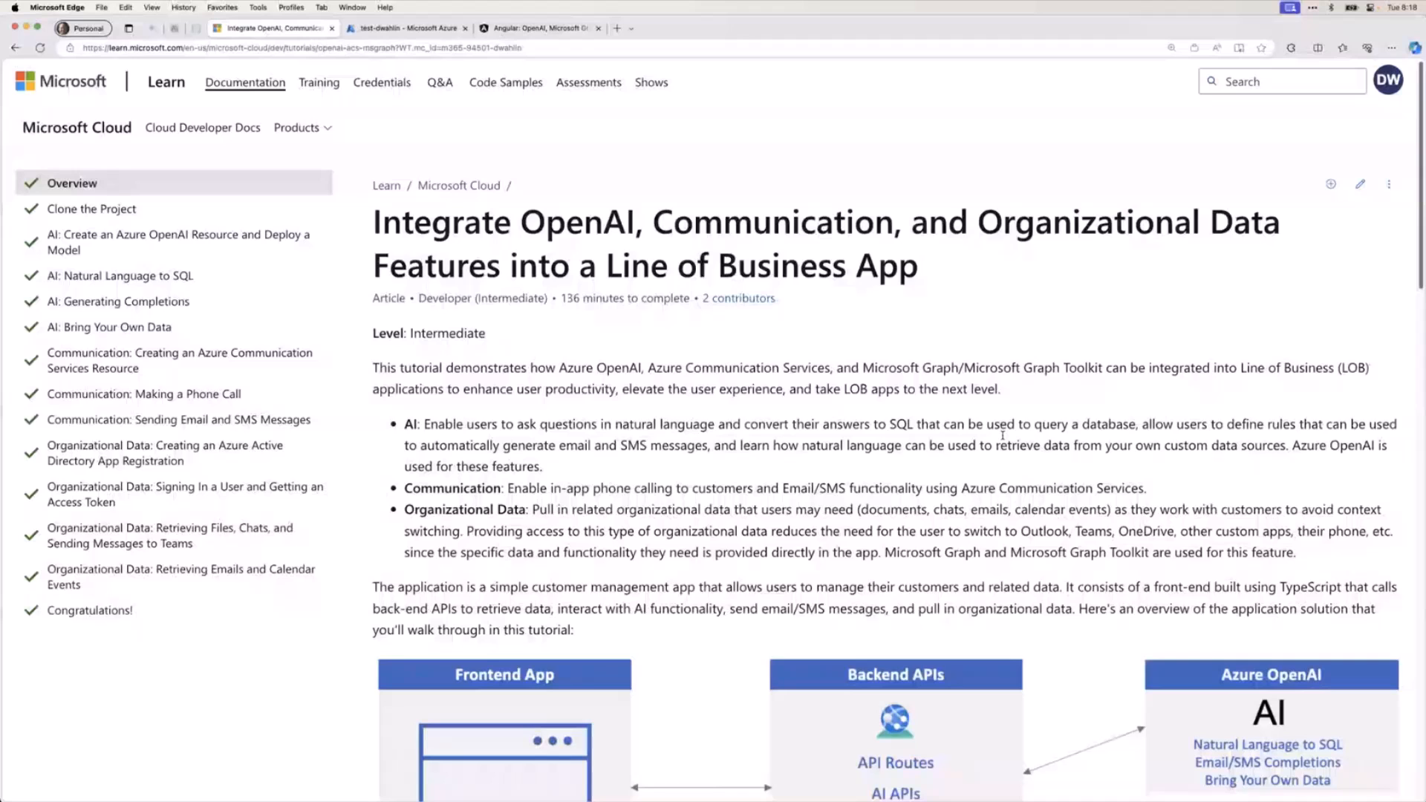
Step: Open the 'Communication: Making a Phone Call' exercise from the tutorial sidebar
left_click(143, 394)
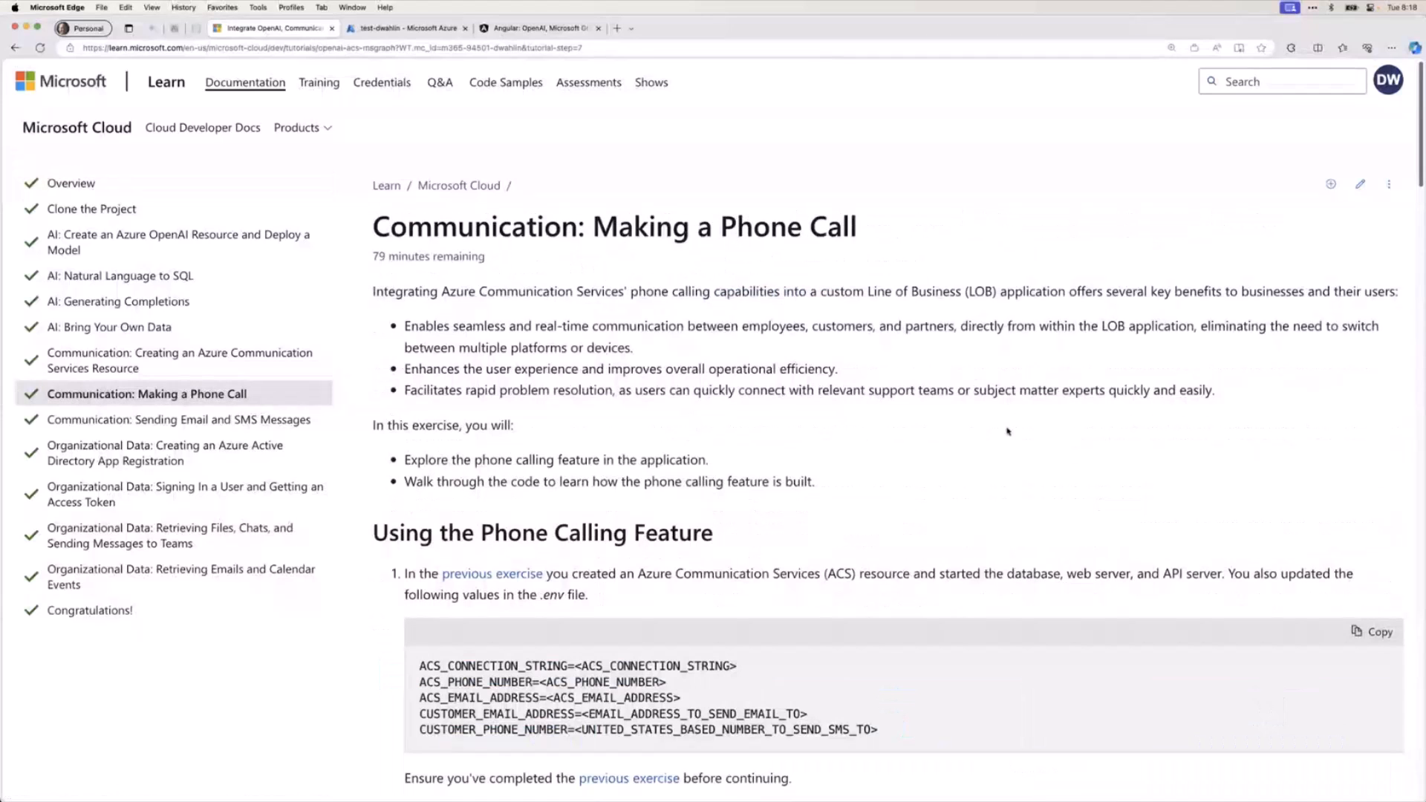
scroll(925, 421, "down", 4)
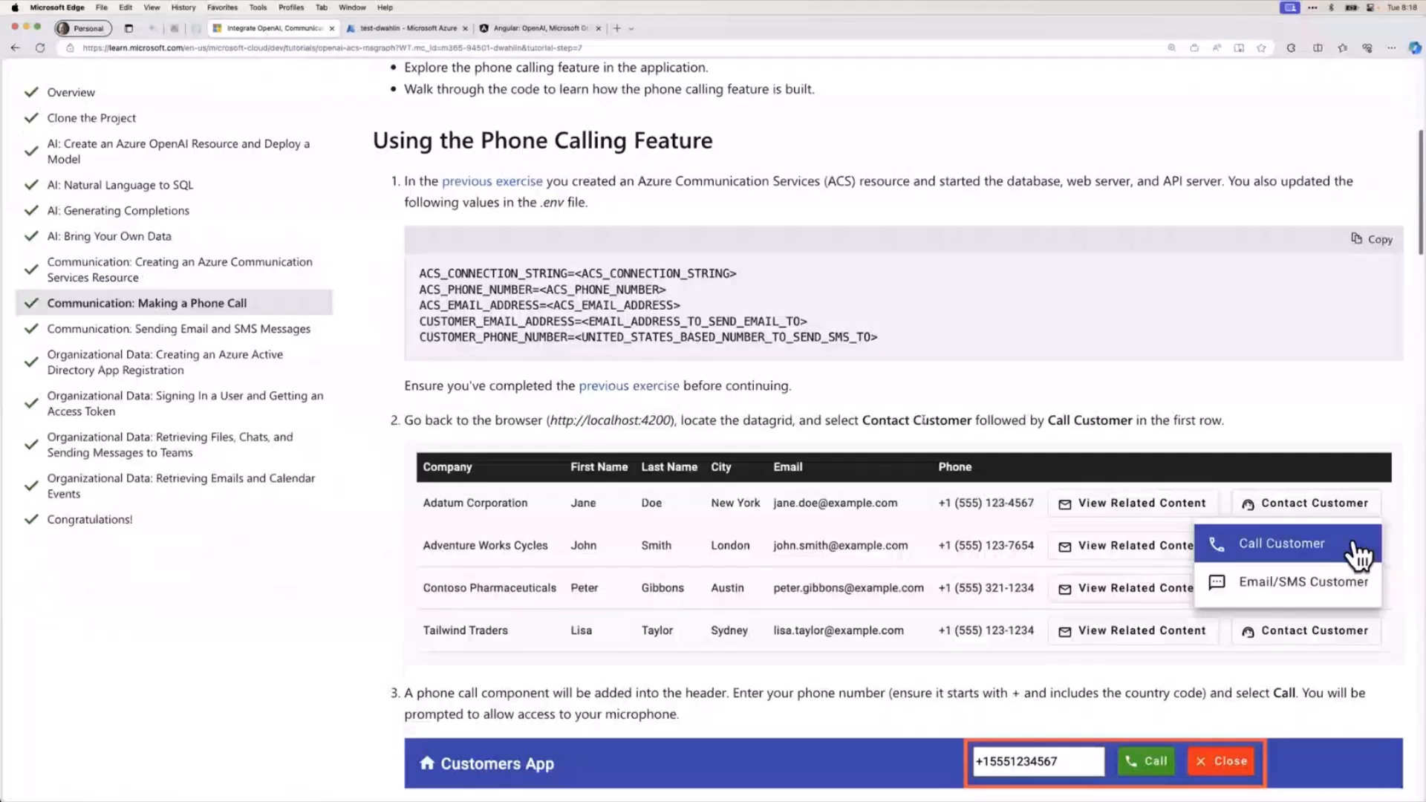
scroll(925, 421, "up", 4)
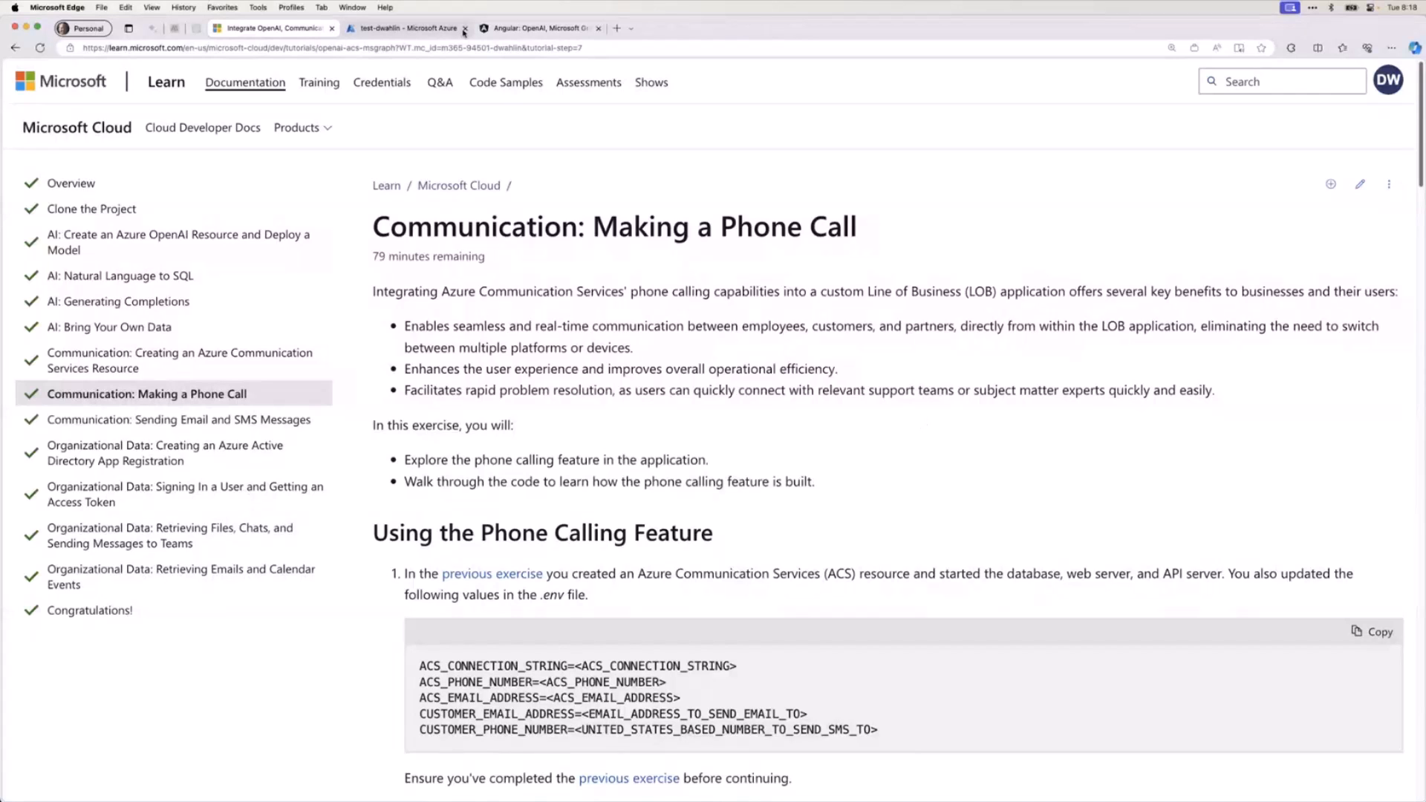
Step: Start a phone call to the Adatum Corporation contact from its Call Customer option
left_click(535, 29)
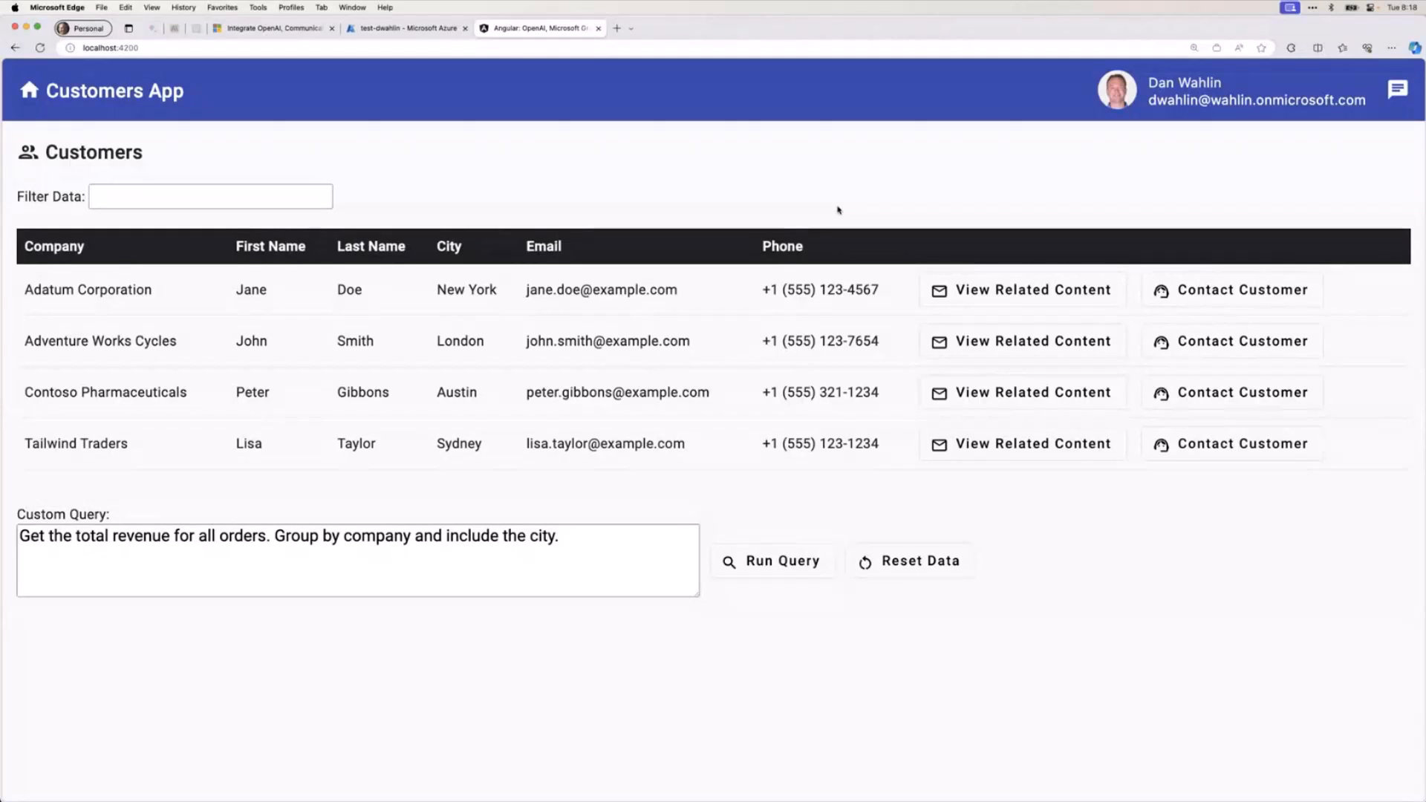
left_click(1215, 292)
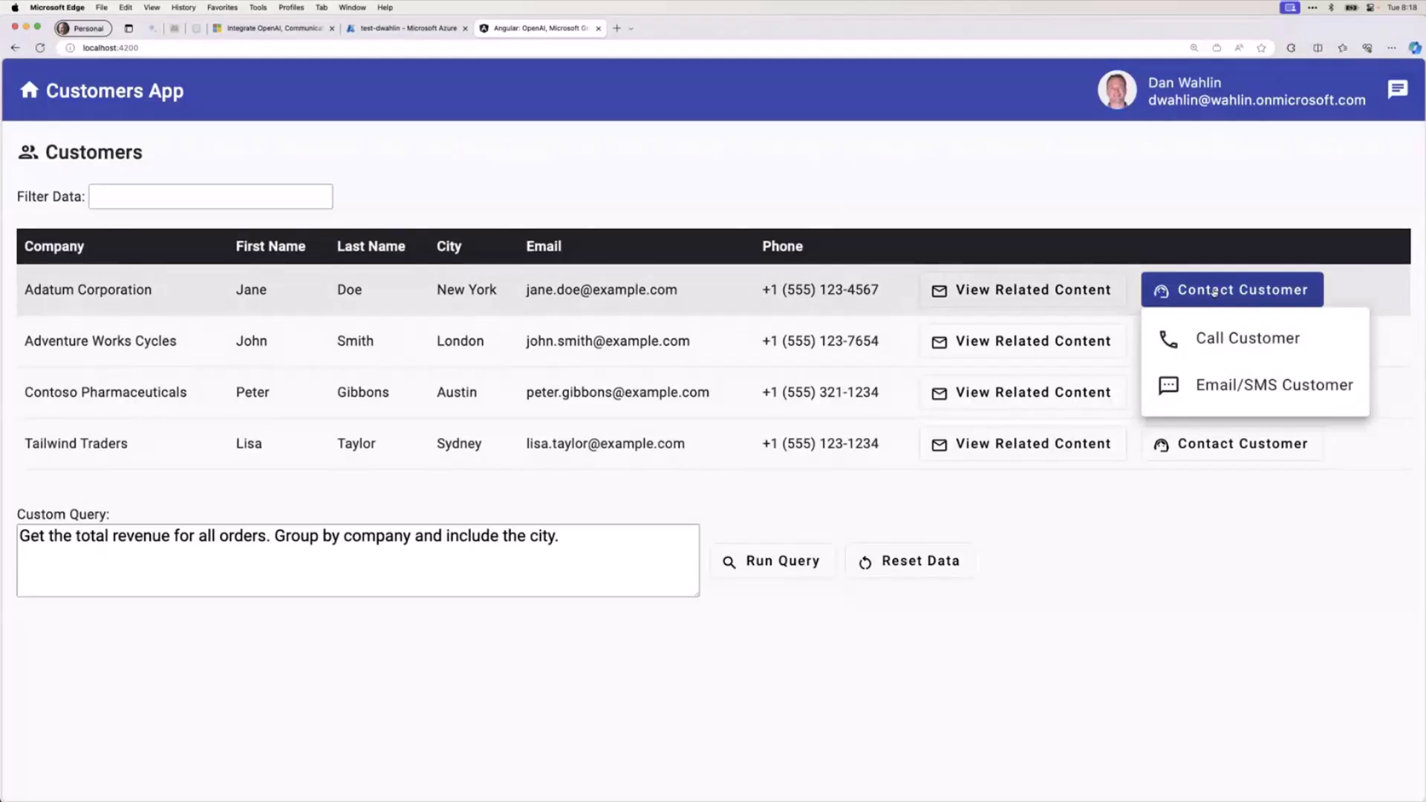
left_click(1228, 341)
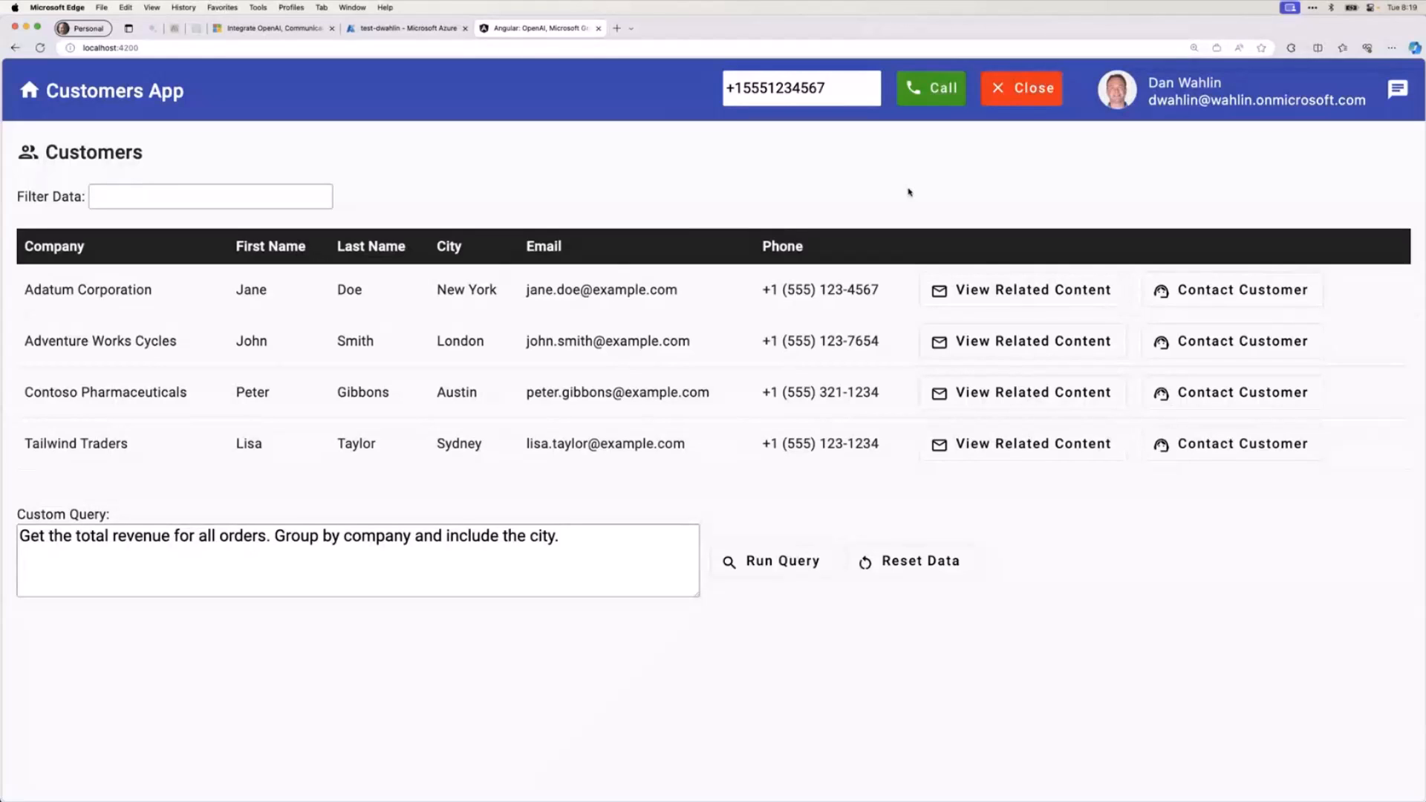
left_click(945, 96)
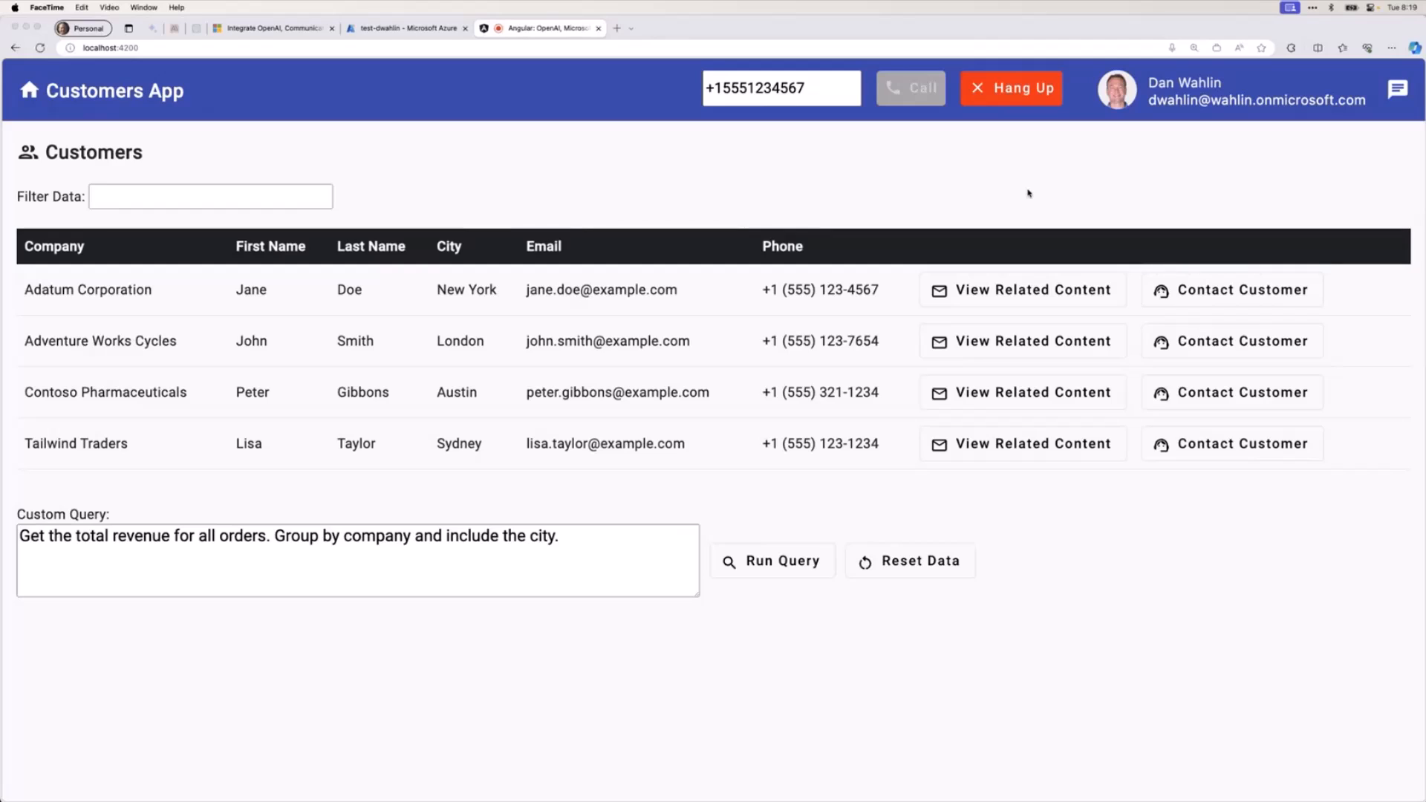
Step: Hang up the call and dismiss the calling panel in the header
left_click(1028, 192)
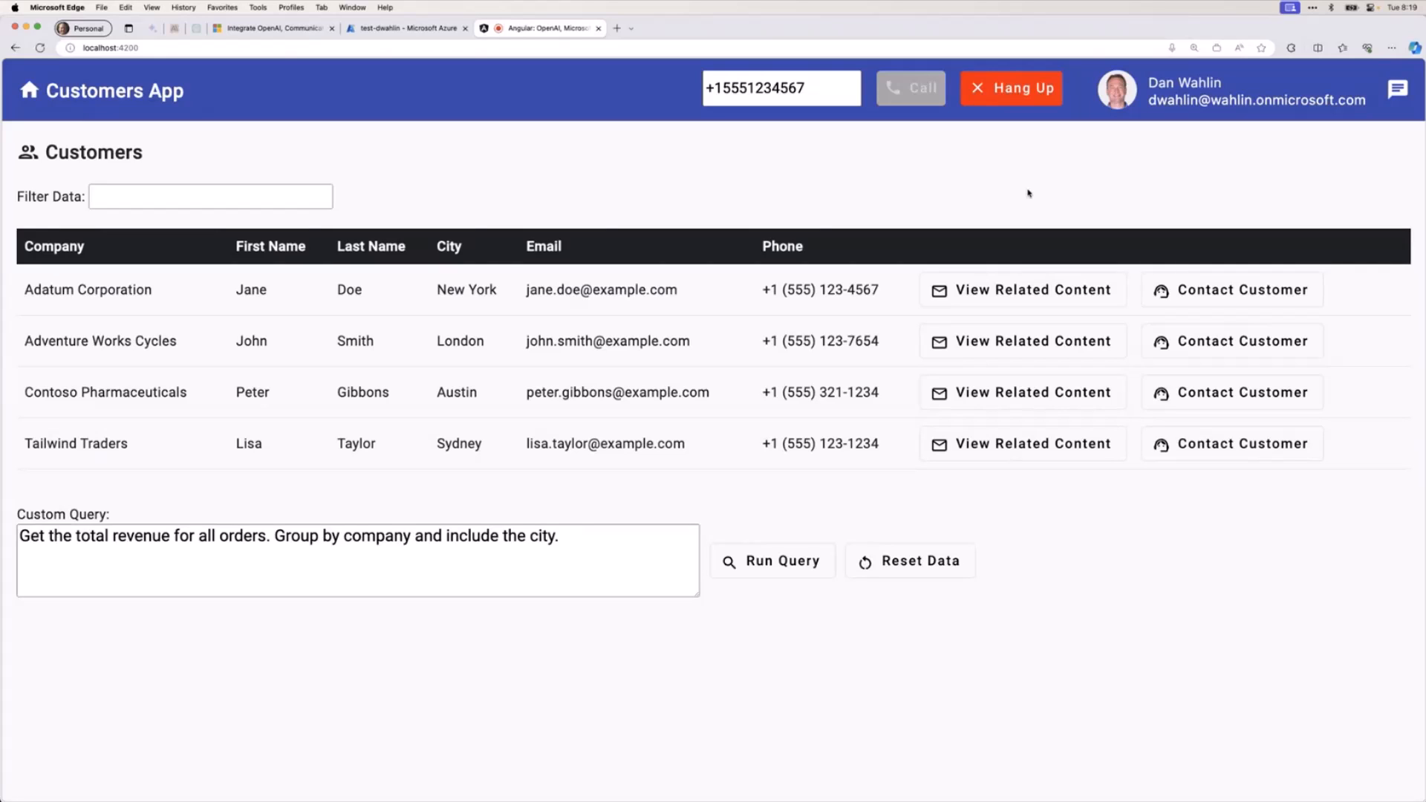
left_click(1023, 87)
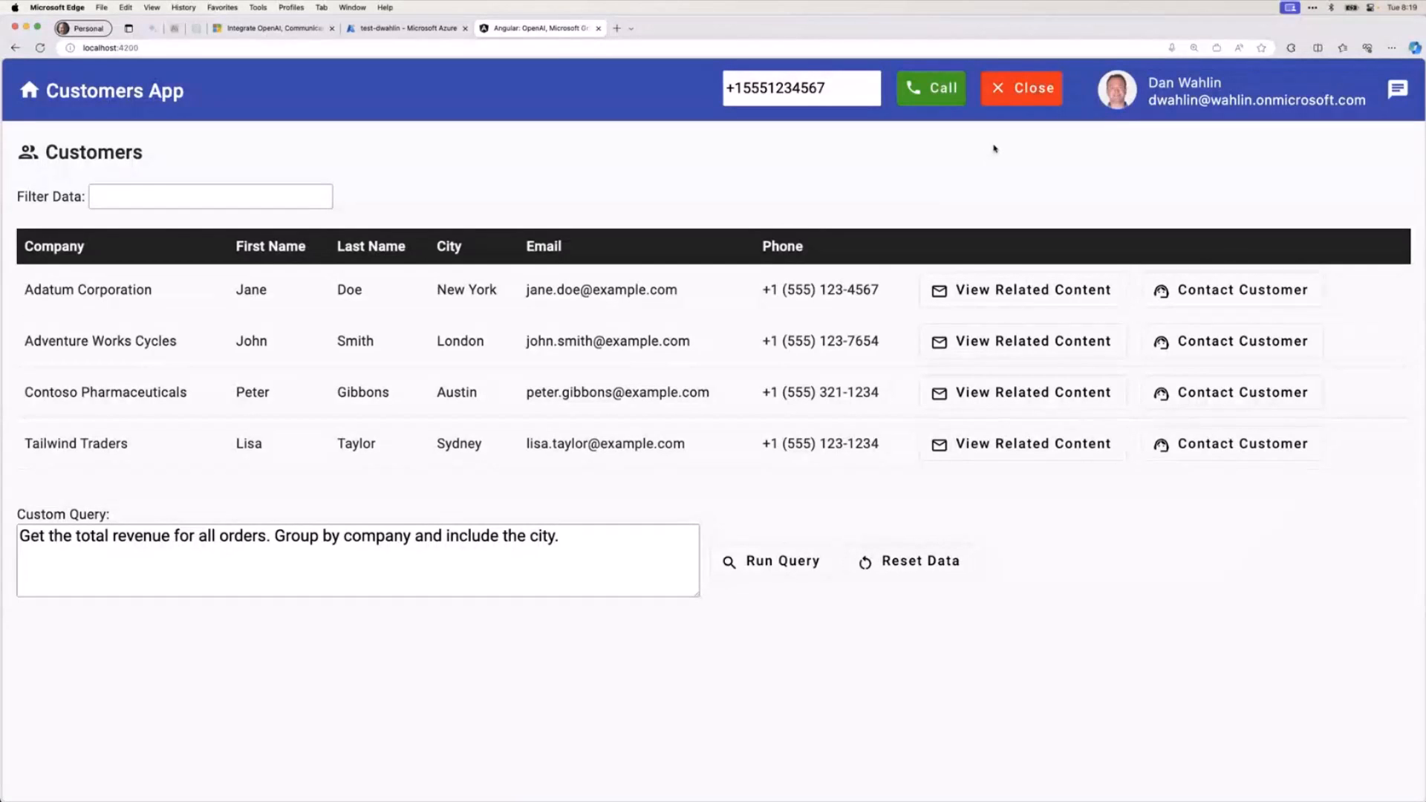
left_click(1026, 95)
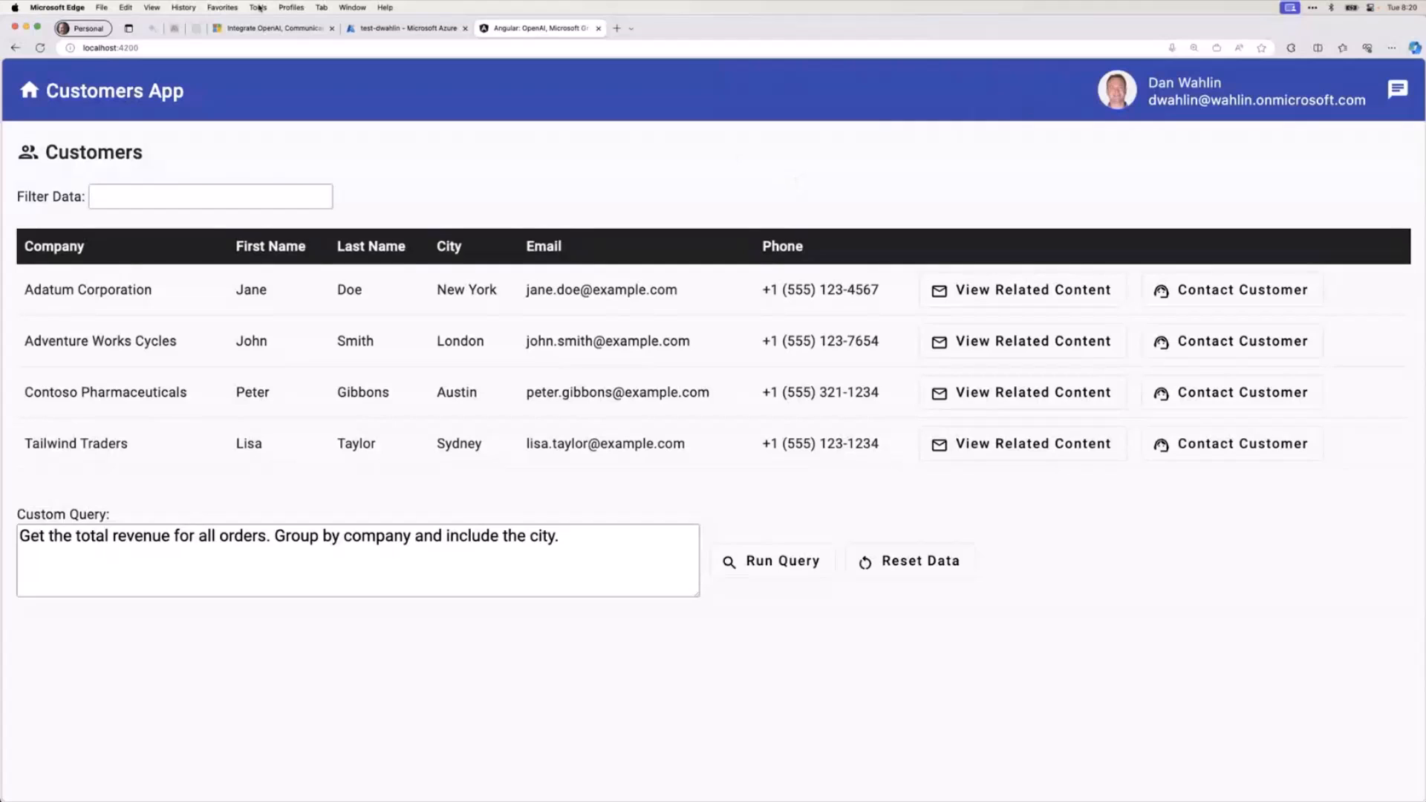
Step: Switch to the Azure portal resource and show its Identities & User Access Tokens page
left_click(384, 28)
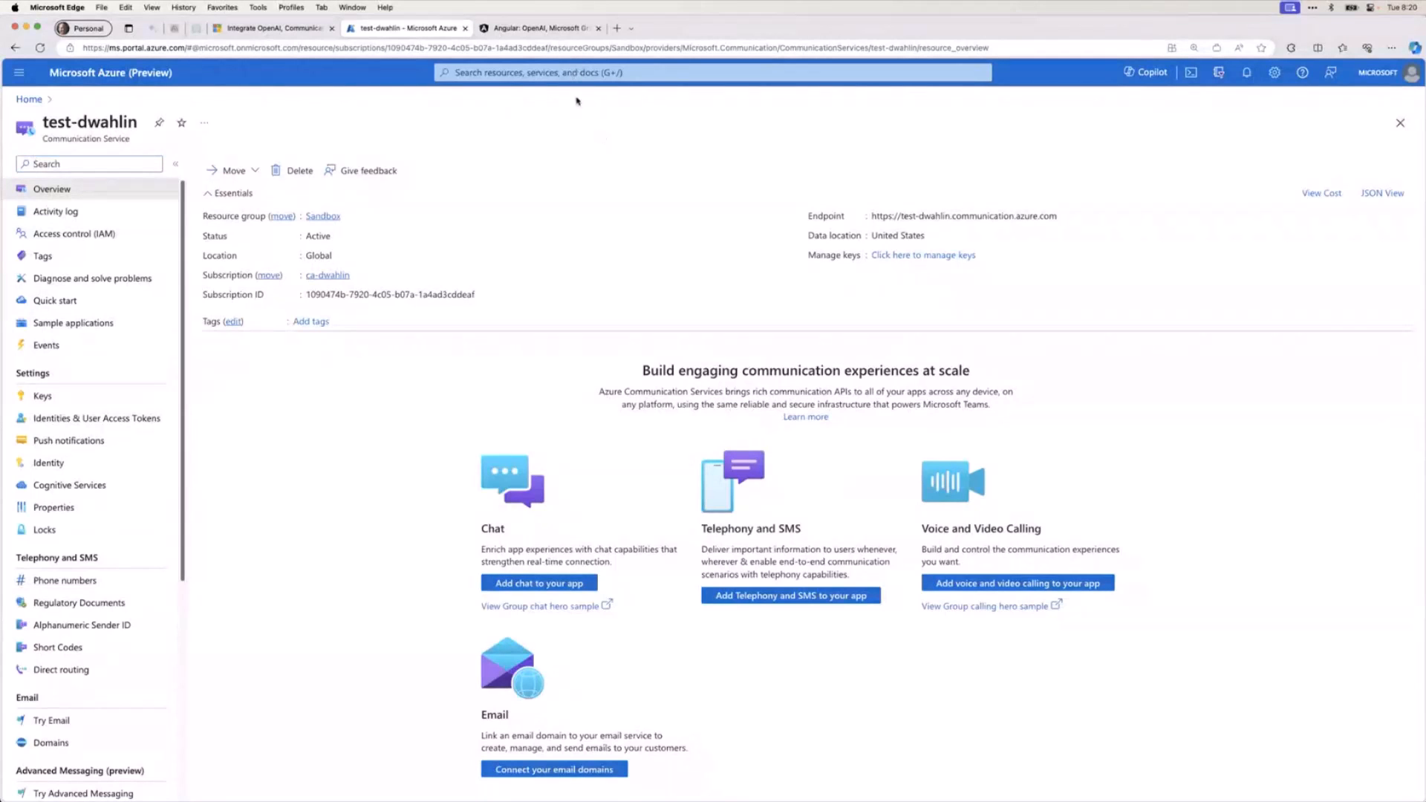
left_click(577, 73)
type("communi")
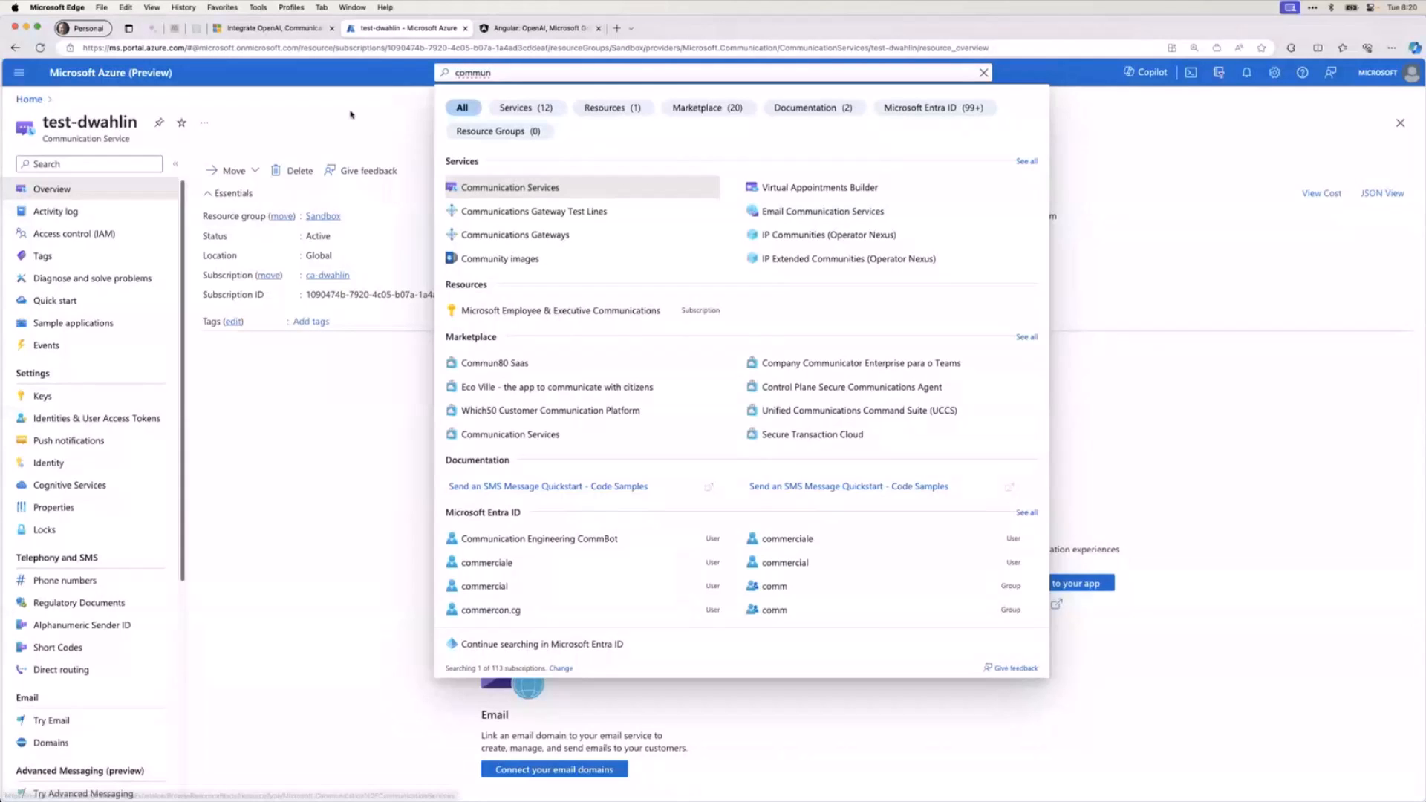
left_click(352, 115)
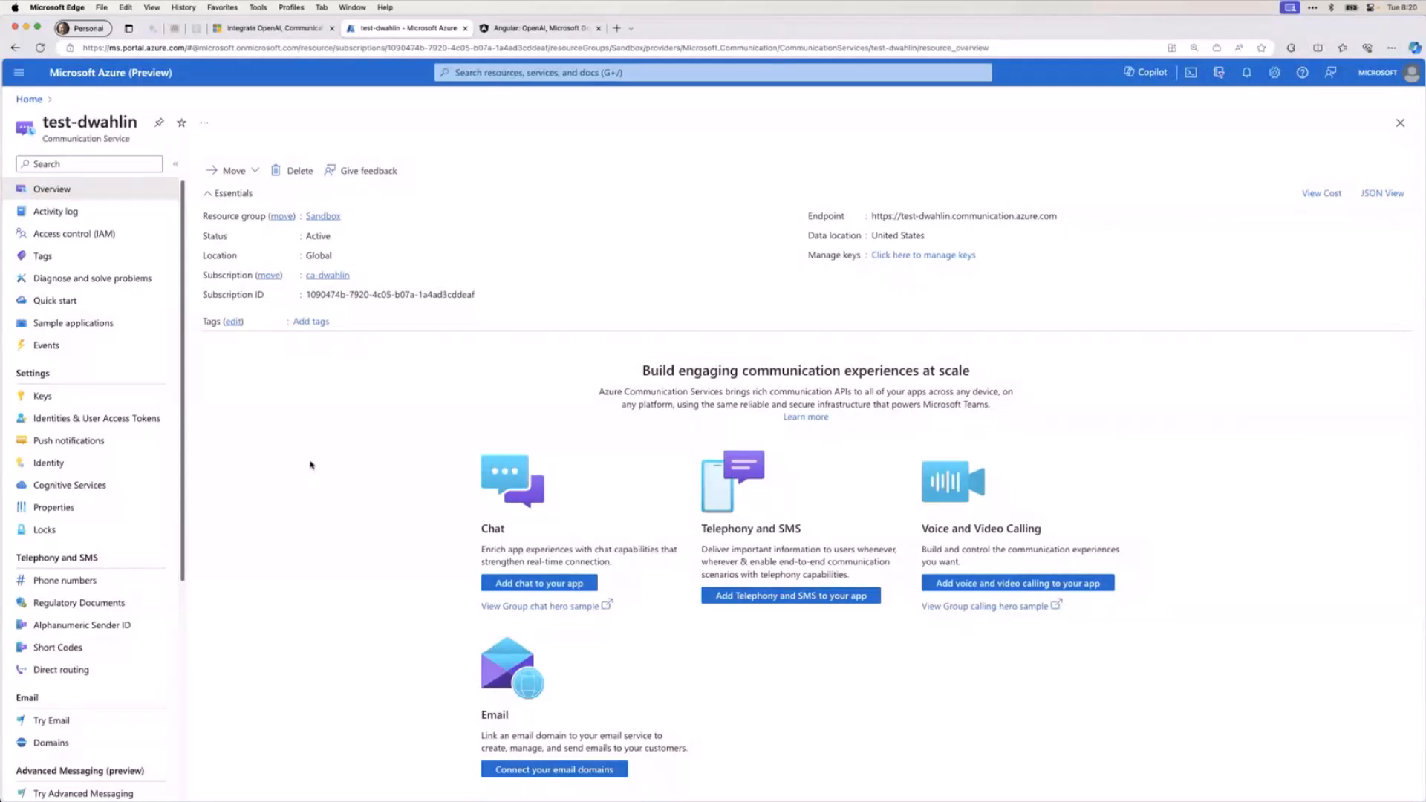
left_click(96, 418)
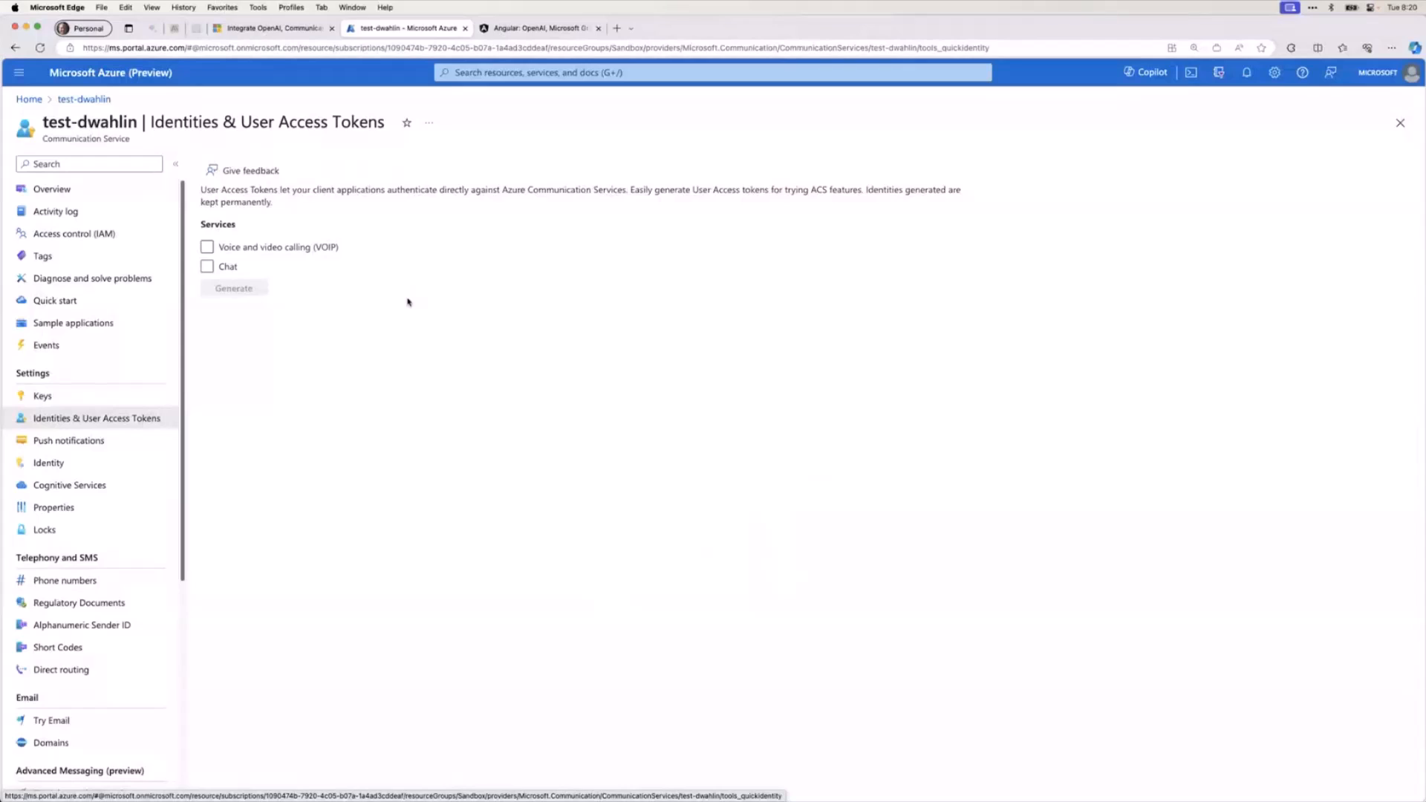
Step: Choose Voice and video calling (VOIP) as the user access token scope
left_click(285, 247)
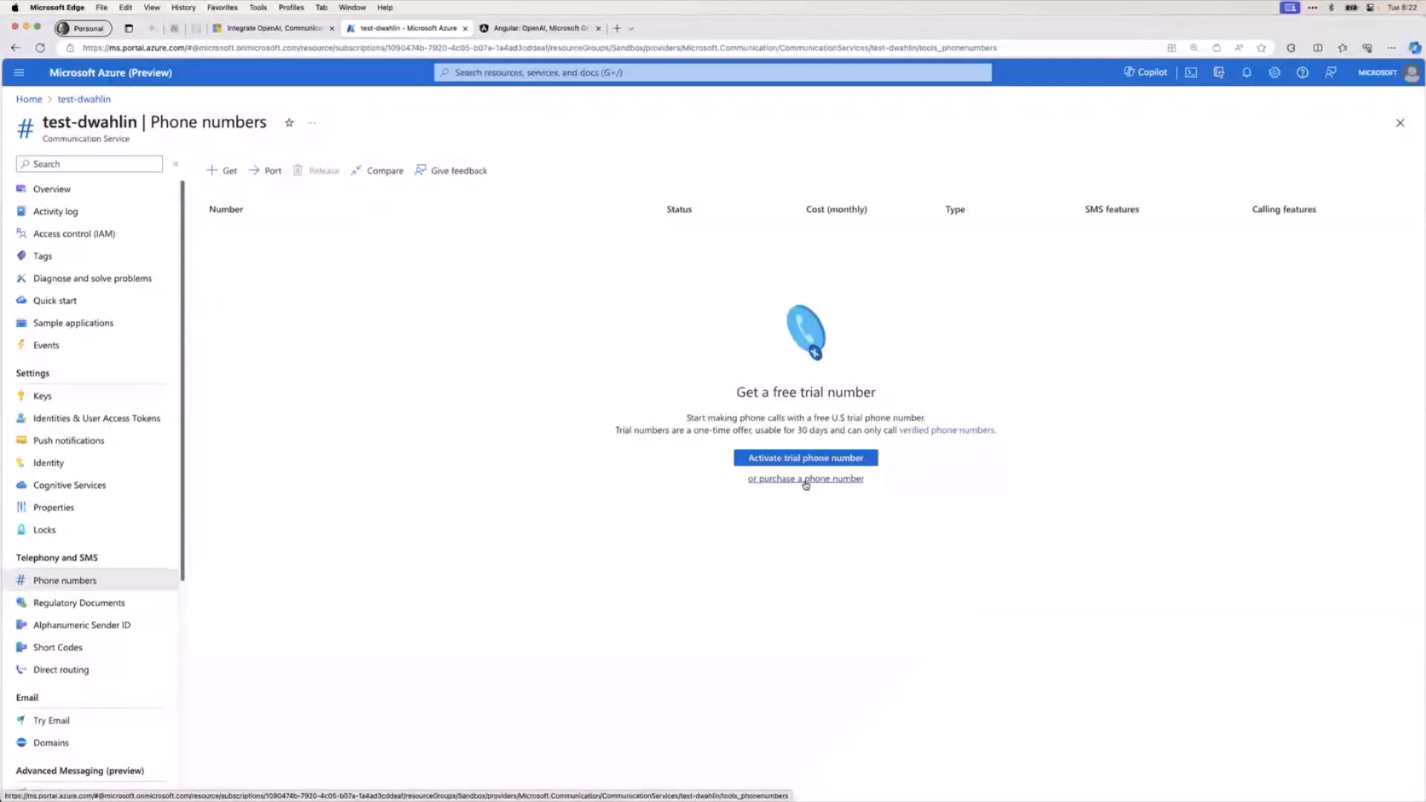
Step: Configure a new United States toll-free number for an application with outbound calling and SMS send/receive
left_click(221, 174)
left_click(264, 245)
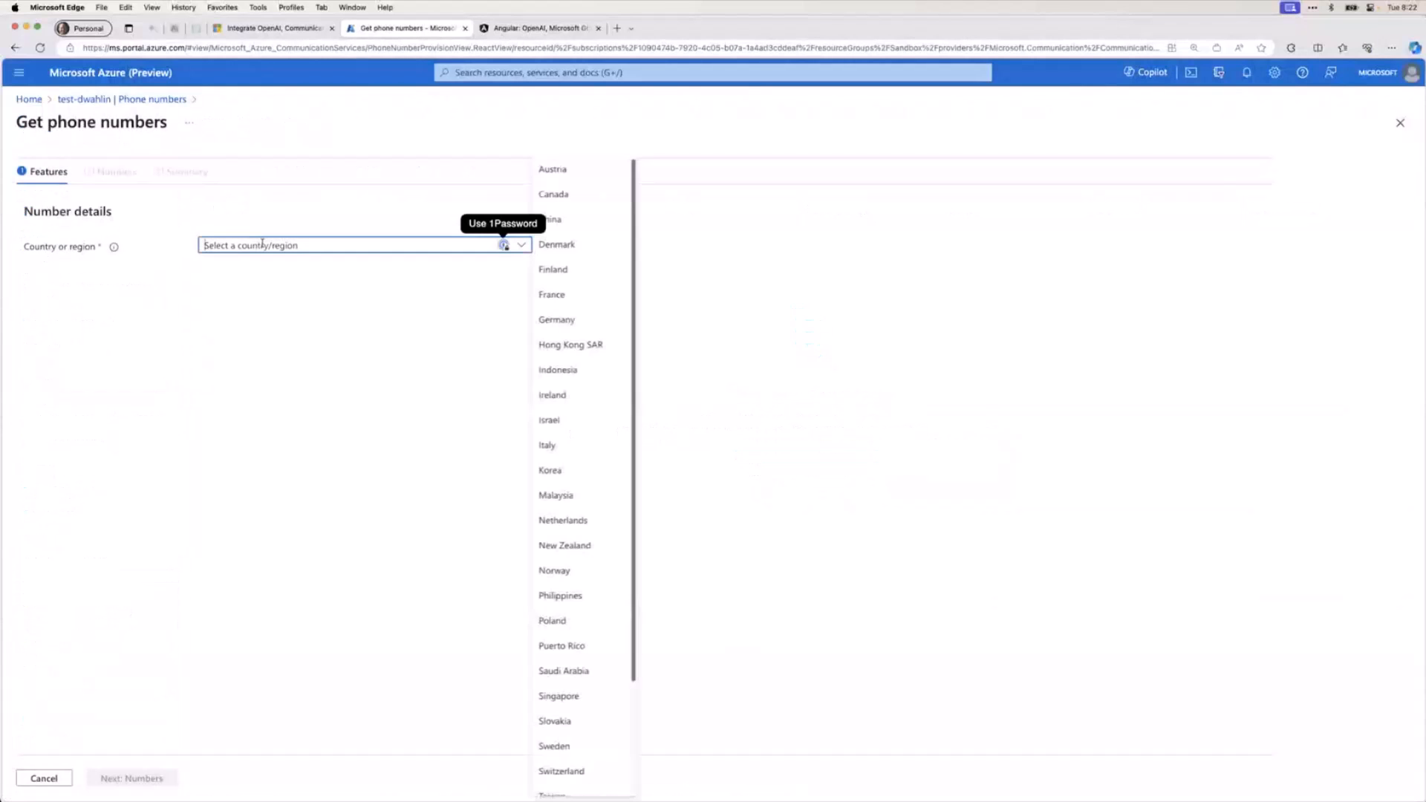
scroll(607, 290, "down", 3)
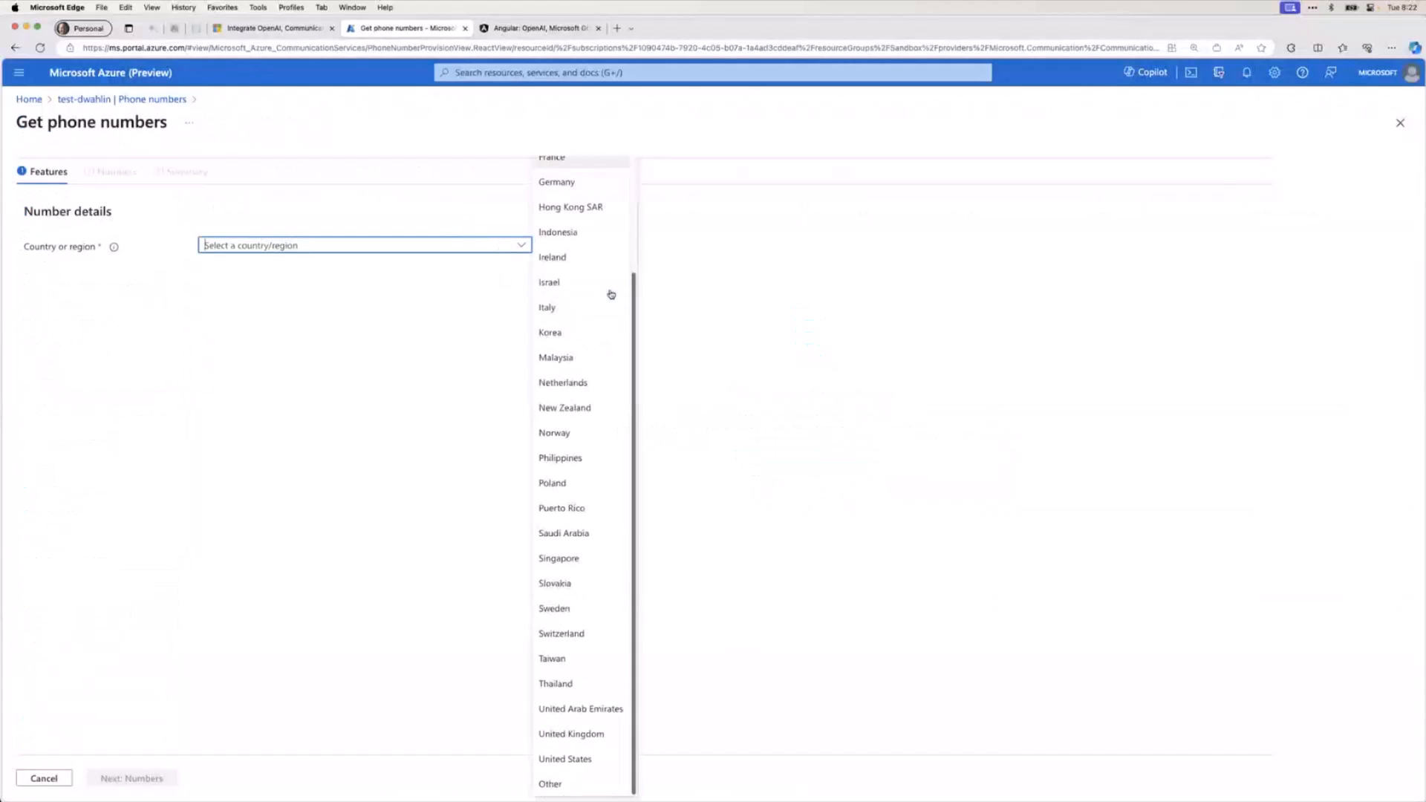
left_click(565, 761)
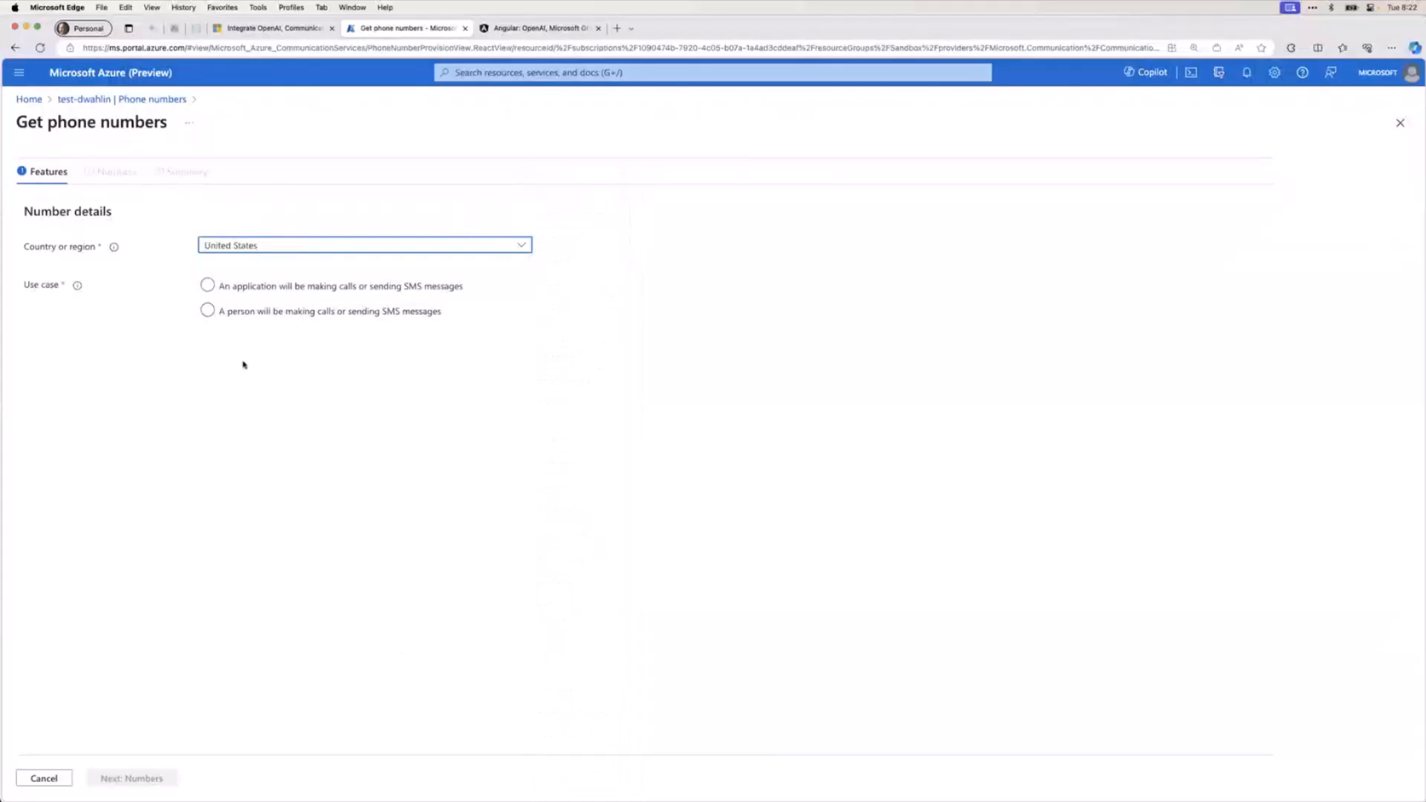
left_click(208, 285)
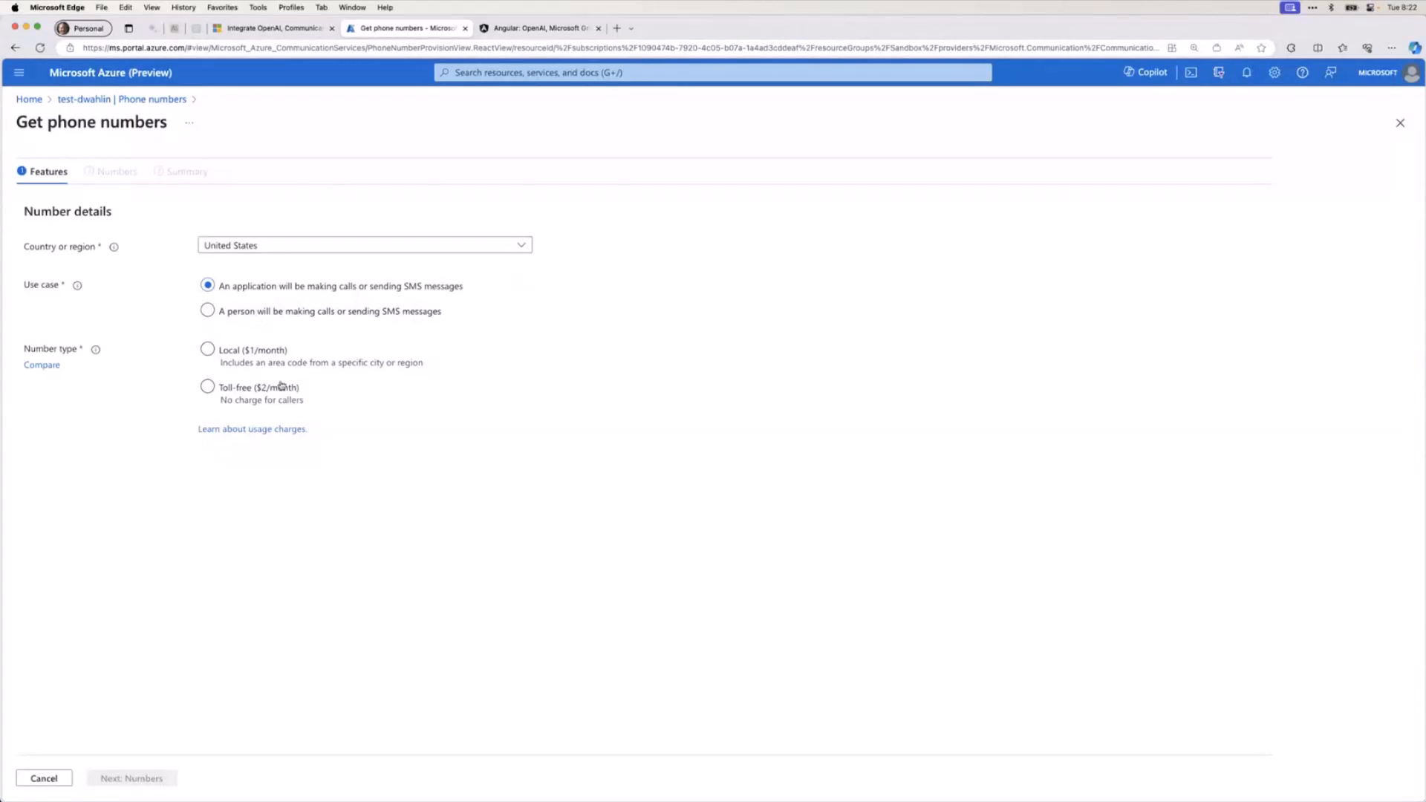
left_click(209, 387)
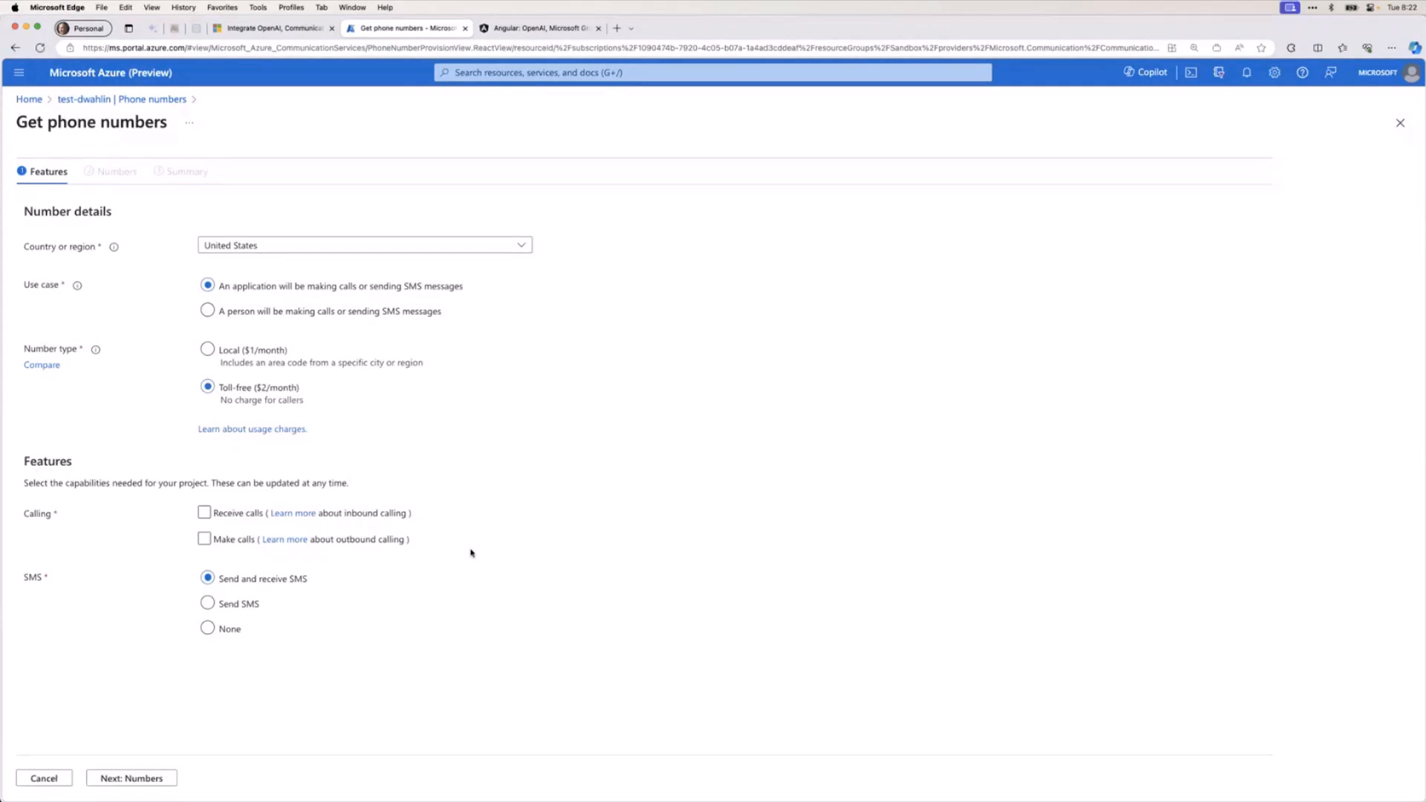
left_click(204, 540)
left_click(231, 632)
left_click(244, 607)
left_click(259, 581)
Step: Search the 833 prefix for one available number, then return to the Phone numbers page
left_click(130, 778)
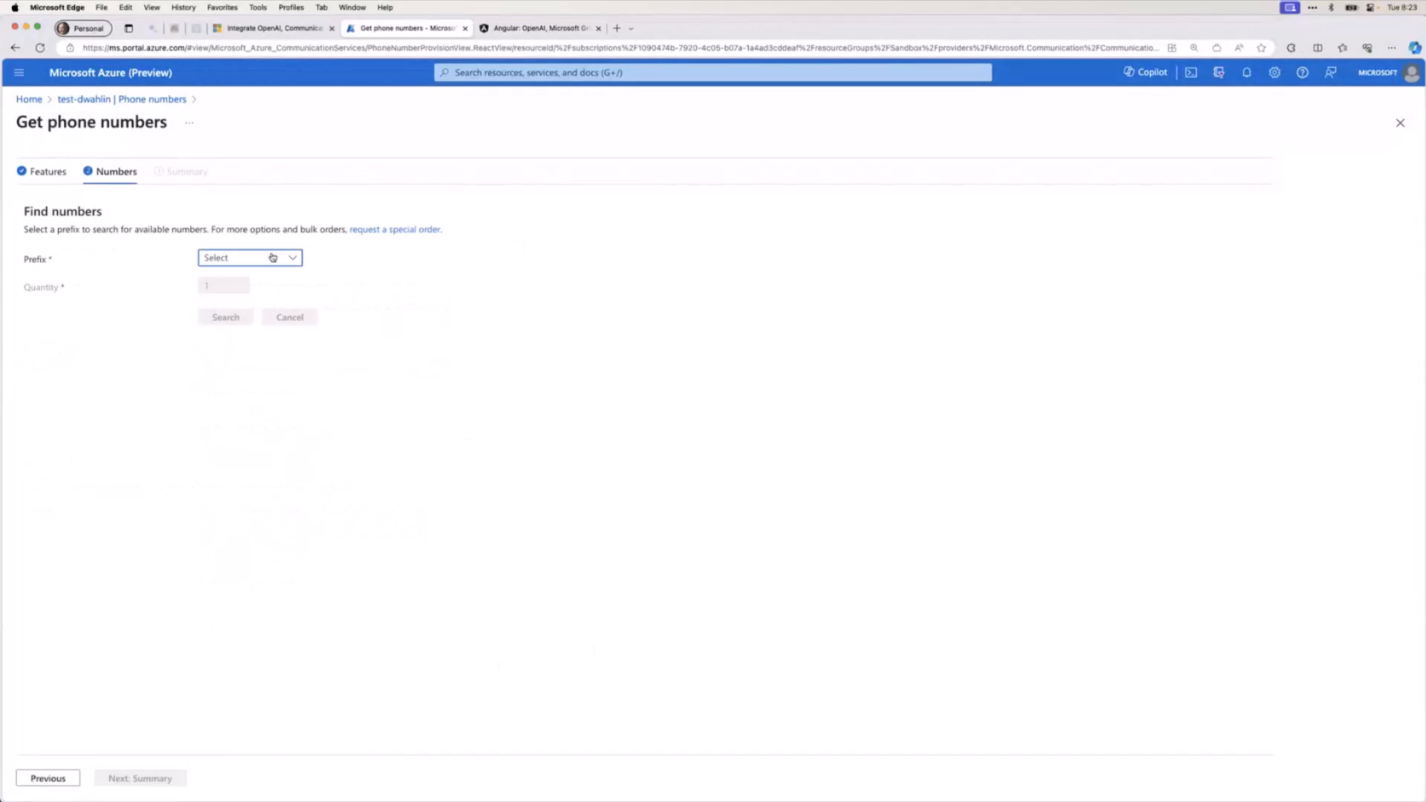
left_click(259, 260)
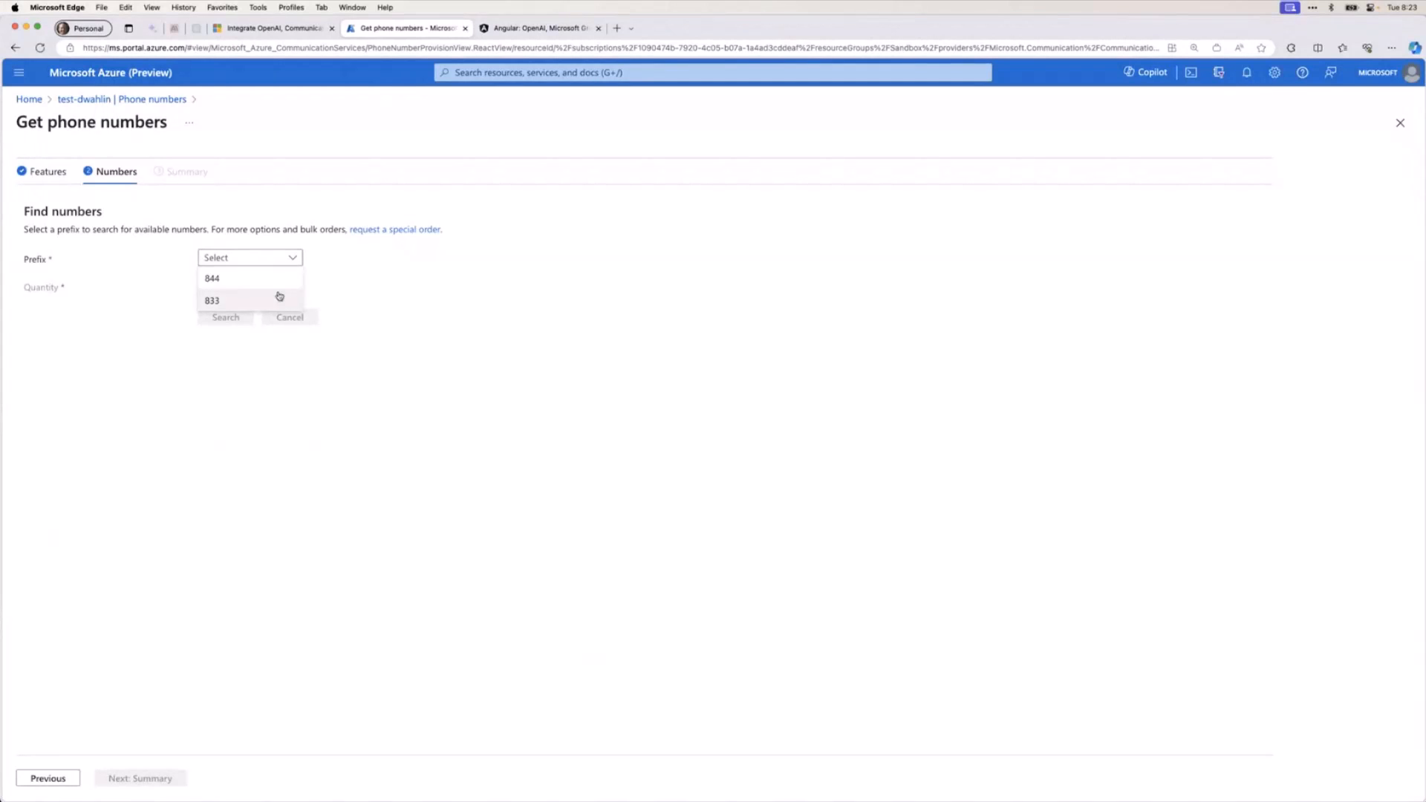
left_click(228, 301)
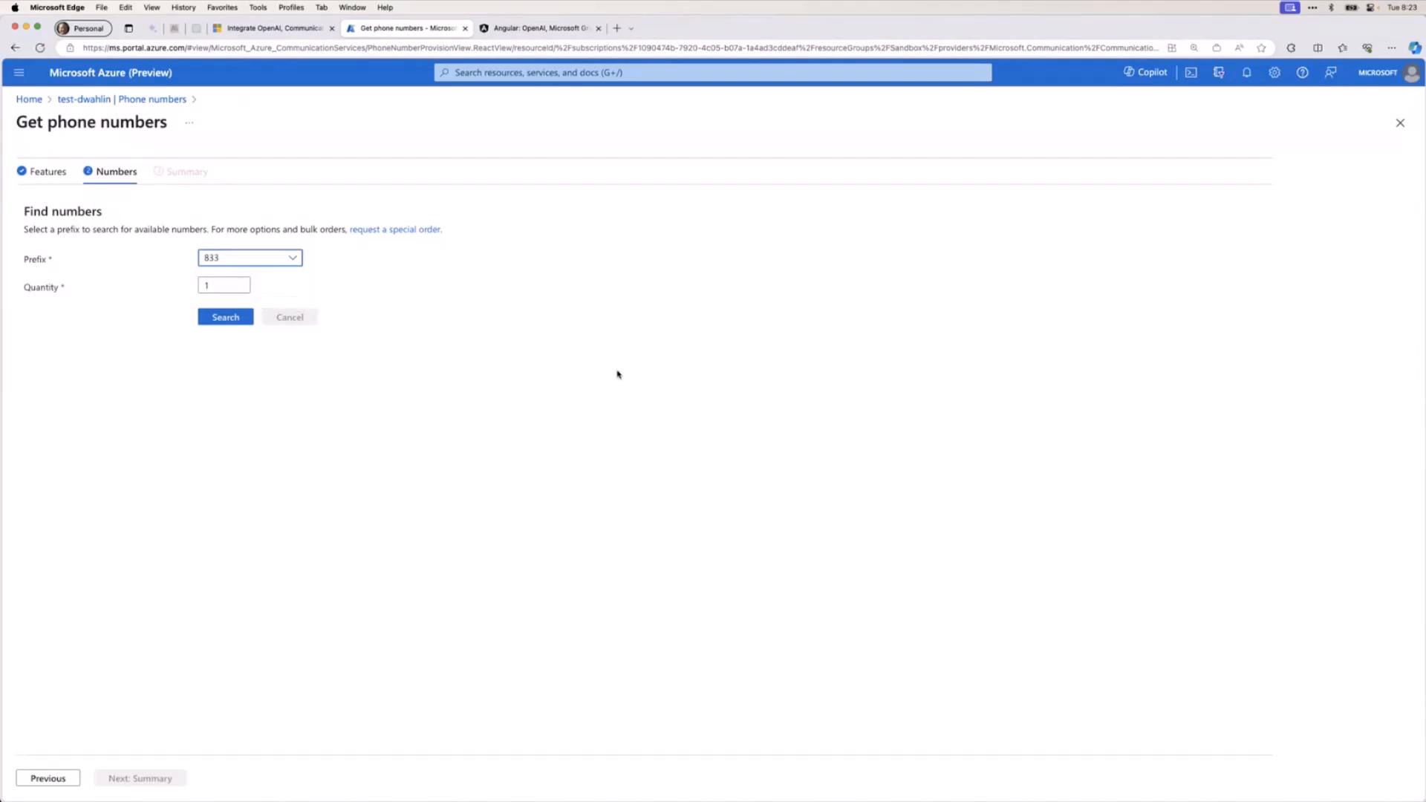
left_click(226, 320)
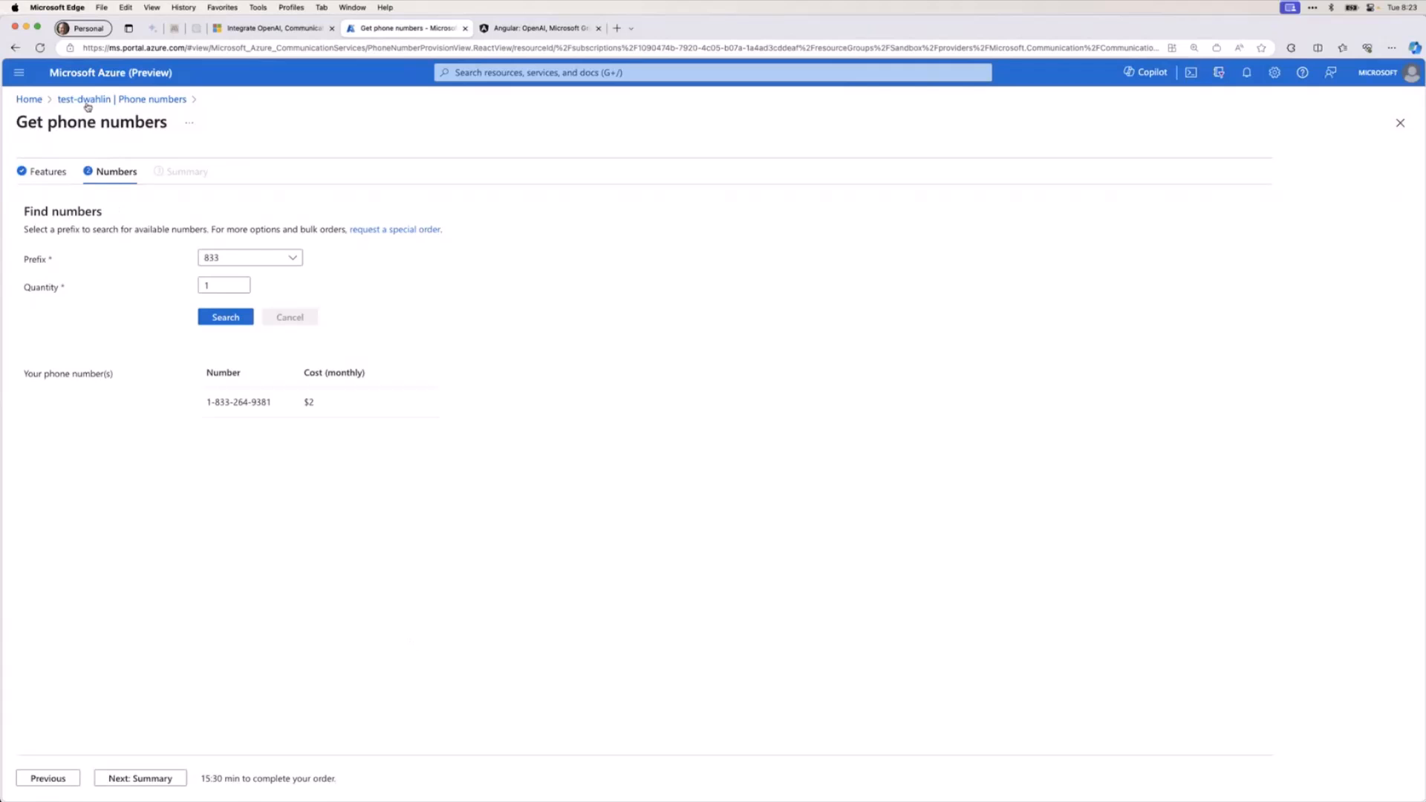
left_click(122, 99)
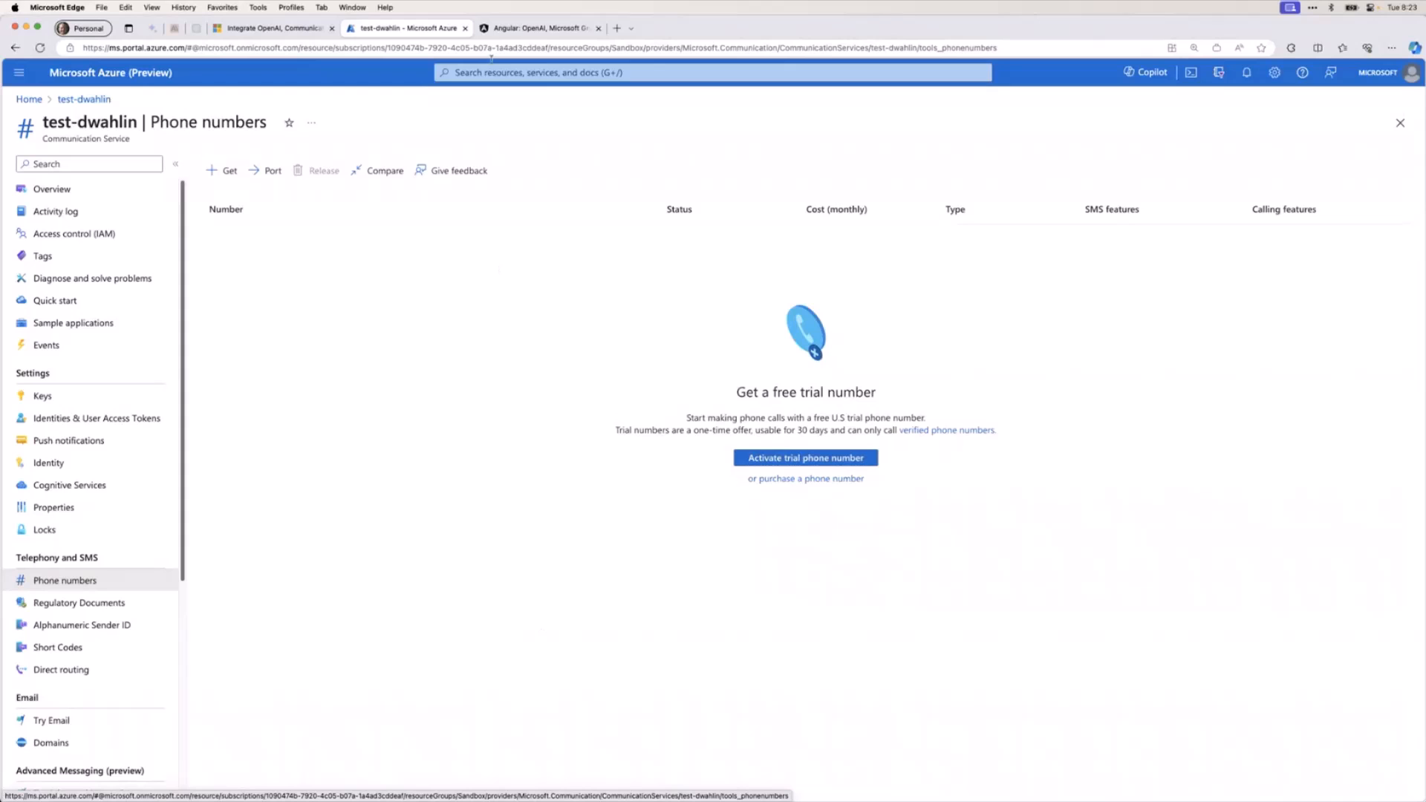
left_click(540, 28)
left_click(1236, 290)
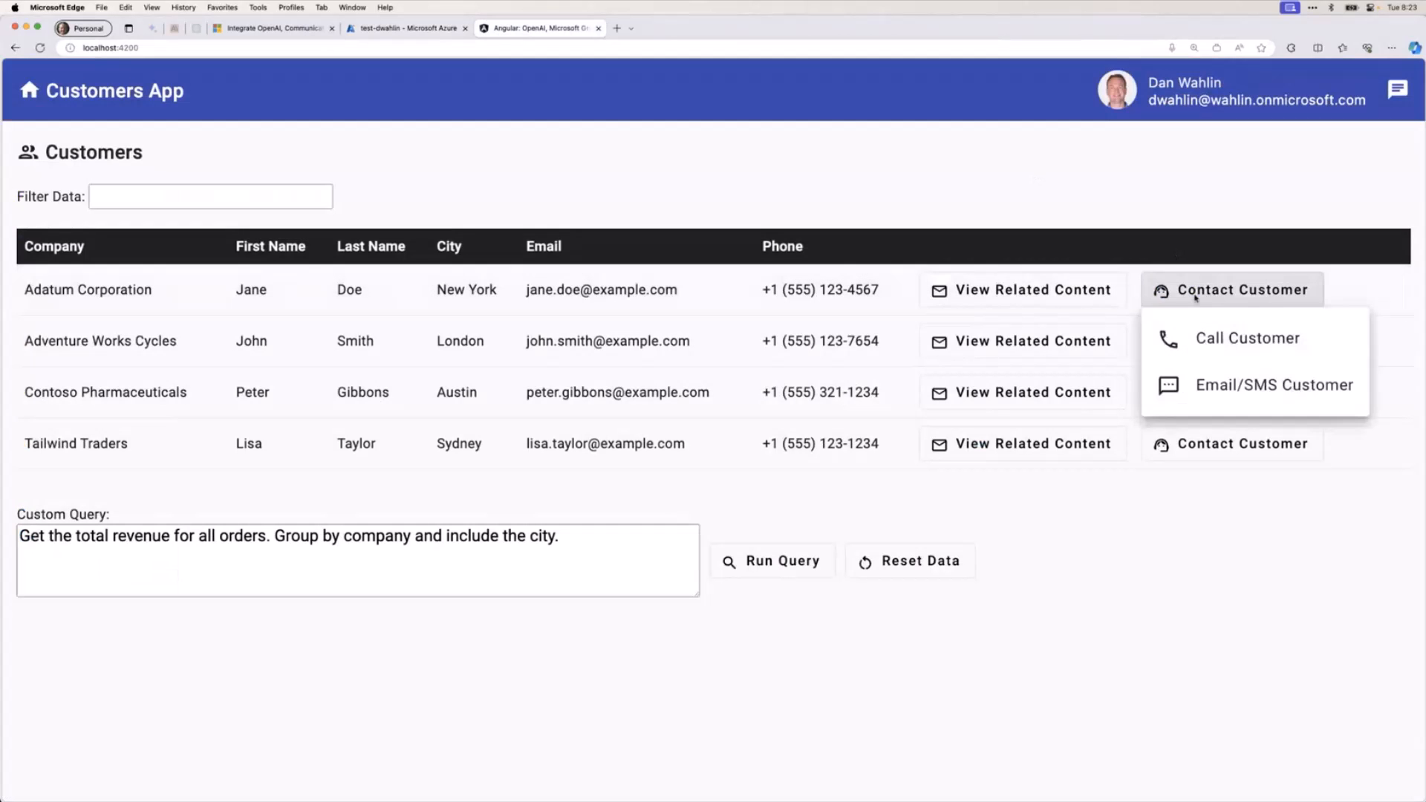
left_click(1236, 334)
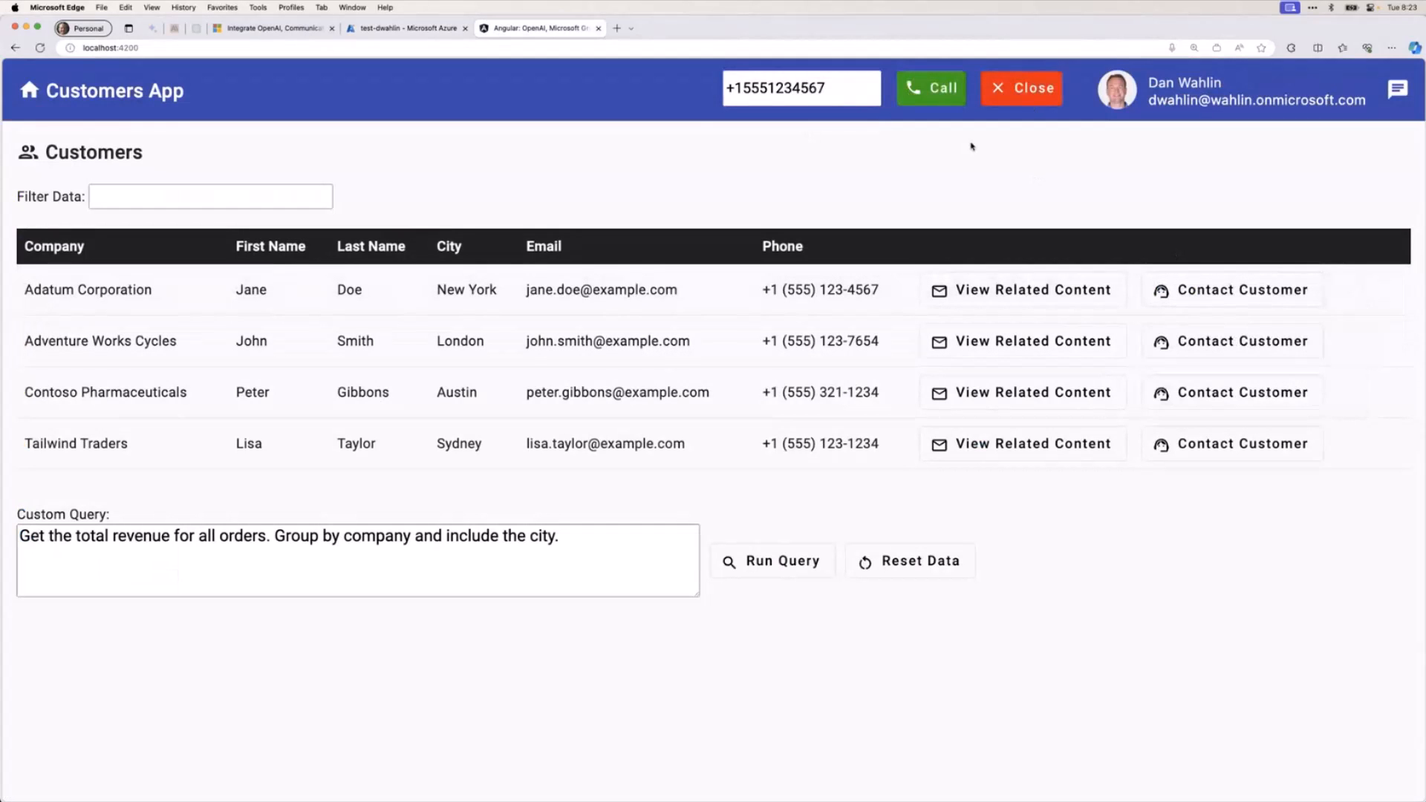
left_click(800, 87)
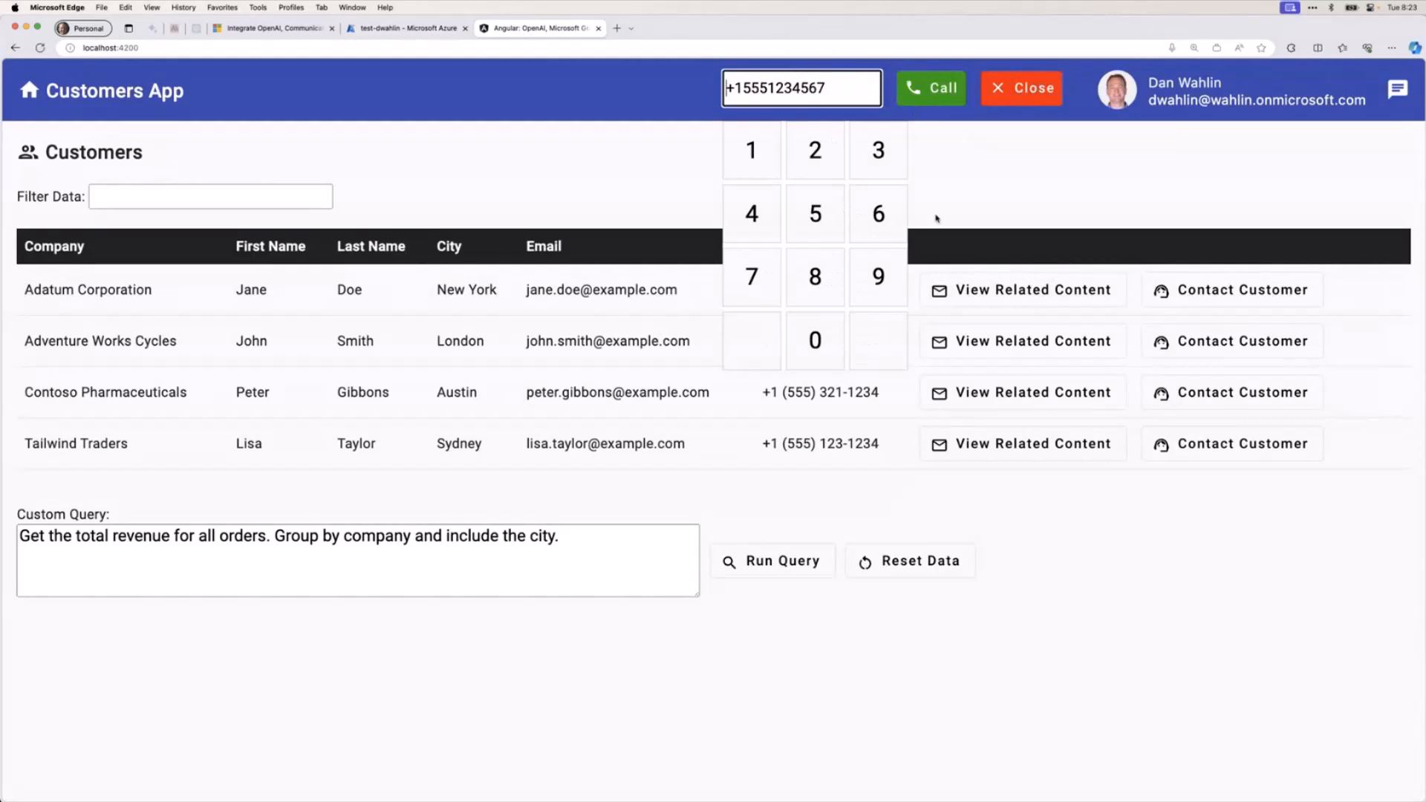
left_click(980, 206)
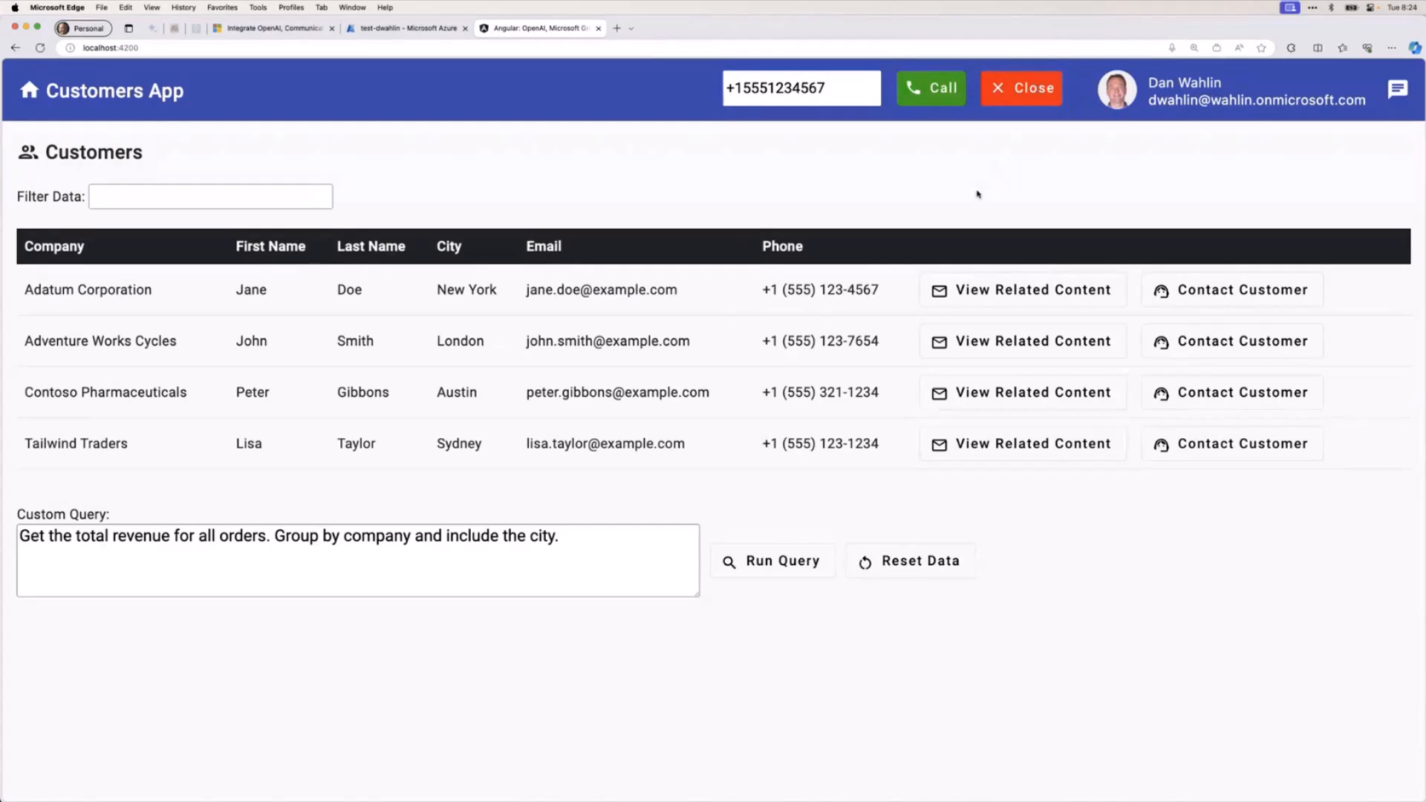
key("ctrl+Left")
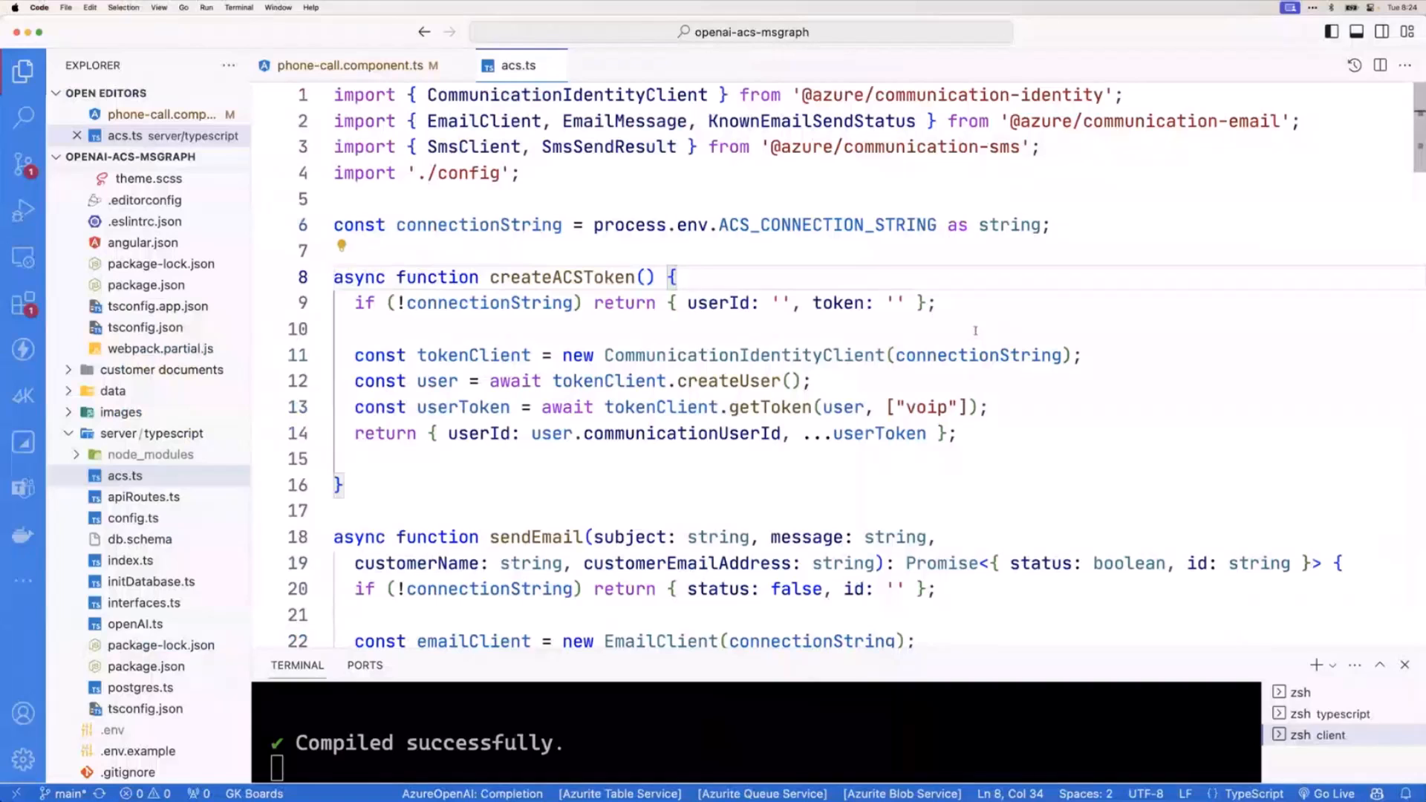
left_click_drag(1049, 224, 597, 224)
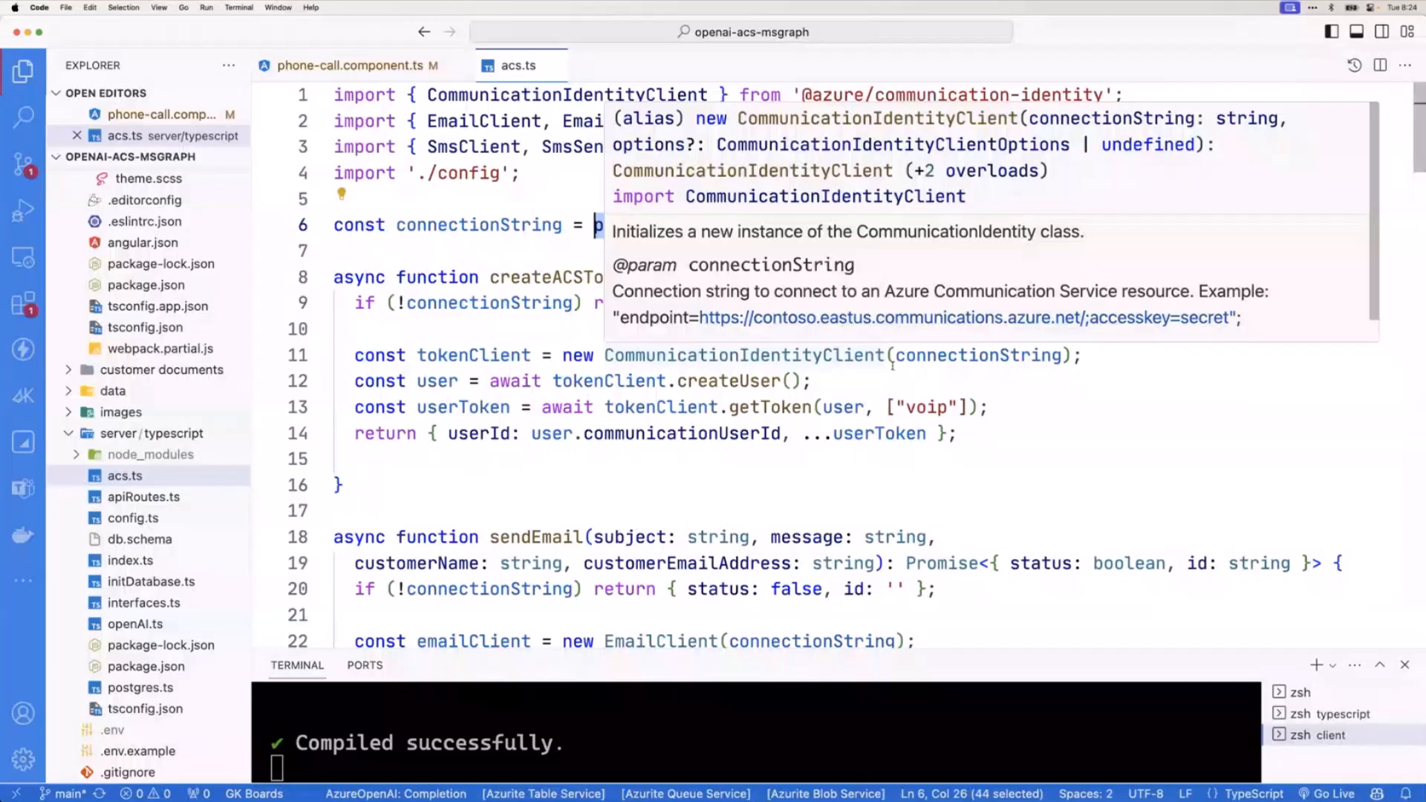
left_click(1136, 488)
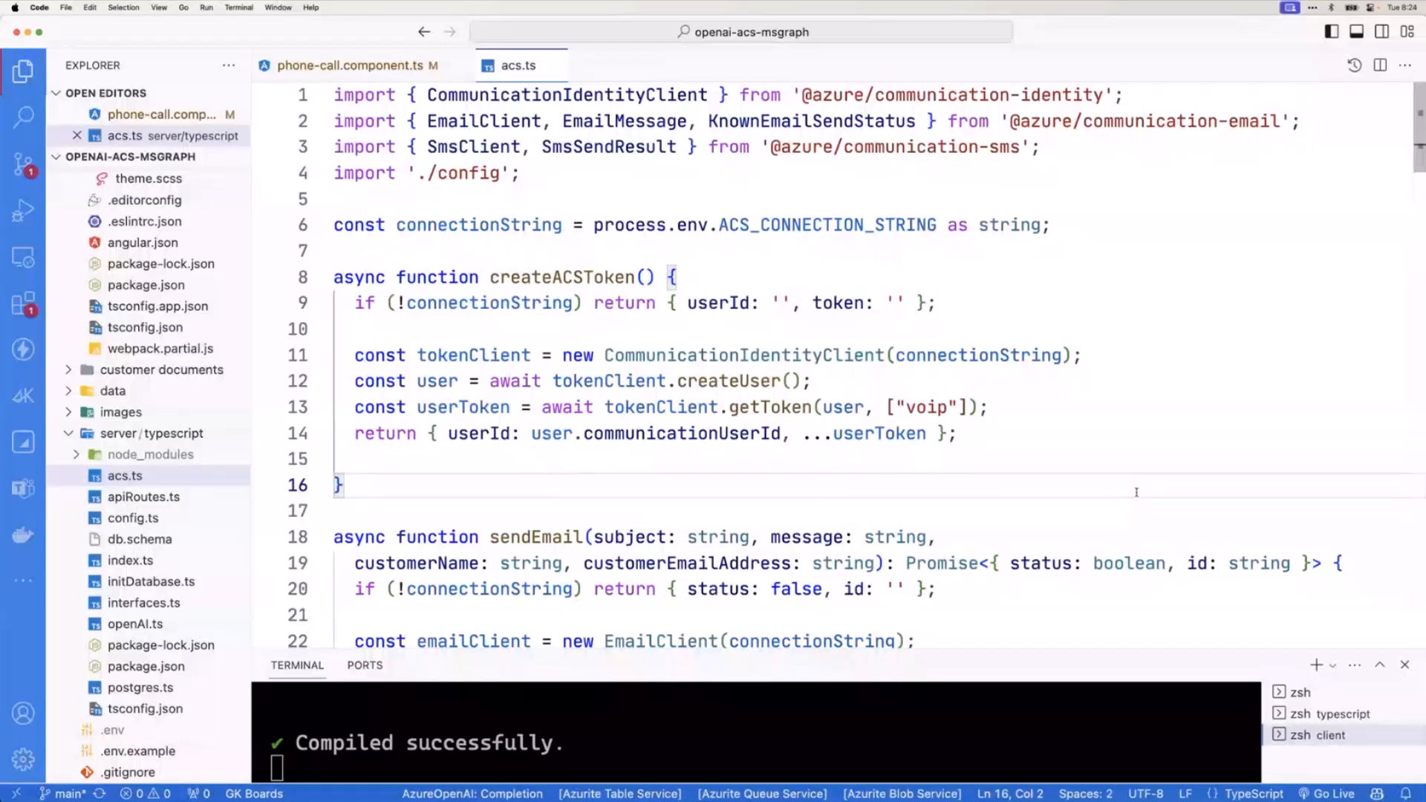
left_click_drag(1128, 95, 796, 95)
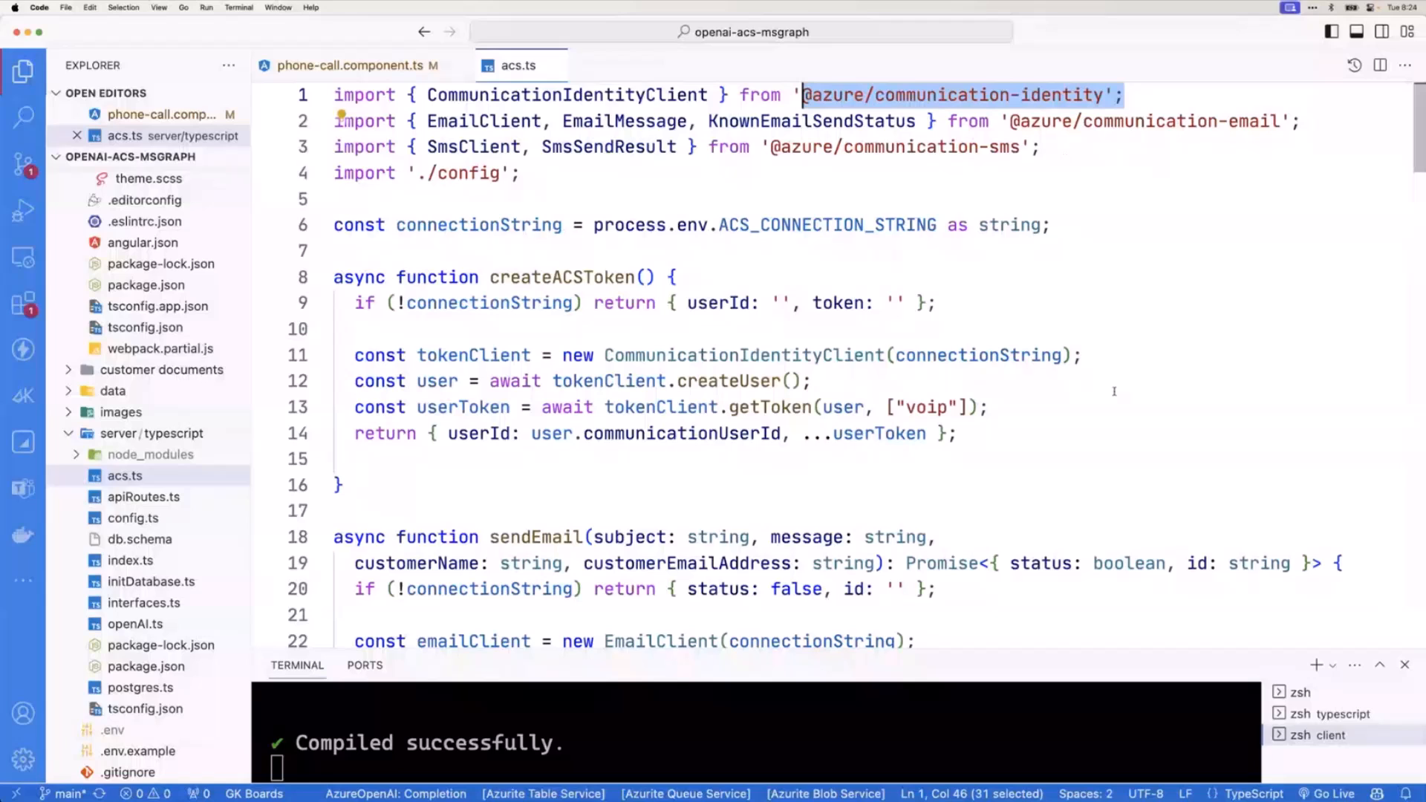
double_click(563, 277)
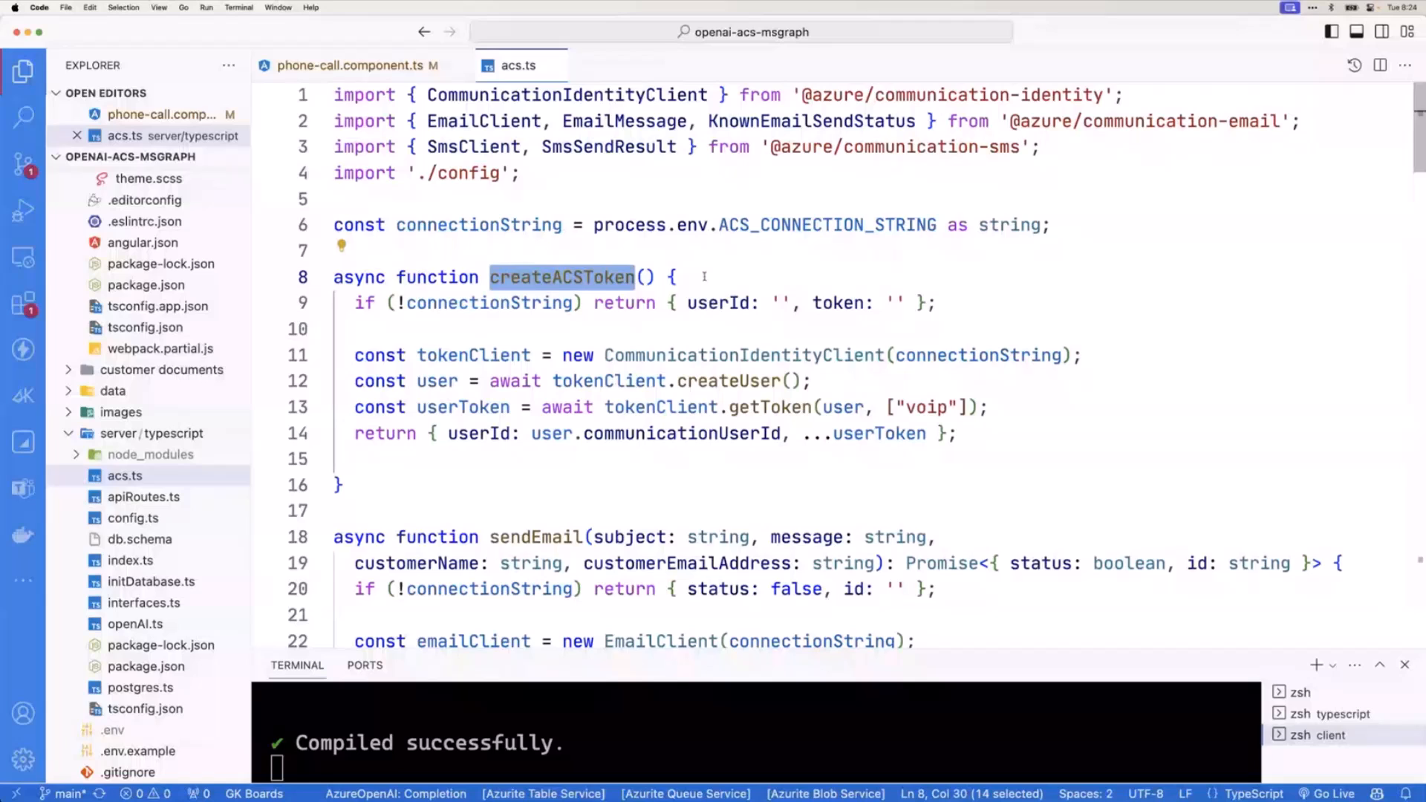
left_click_drag(942, 302, 844, 302)
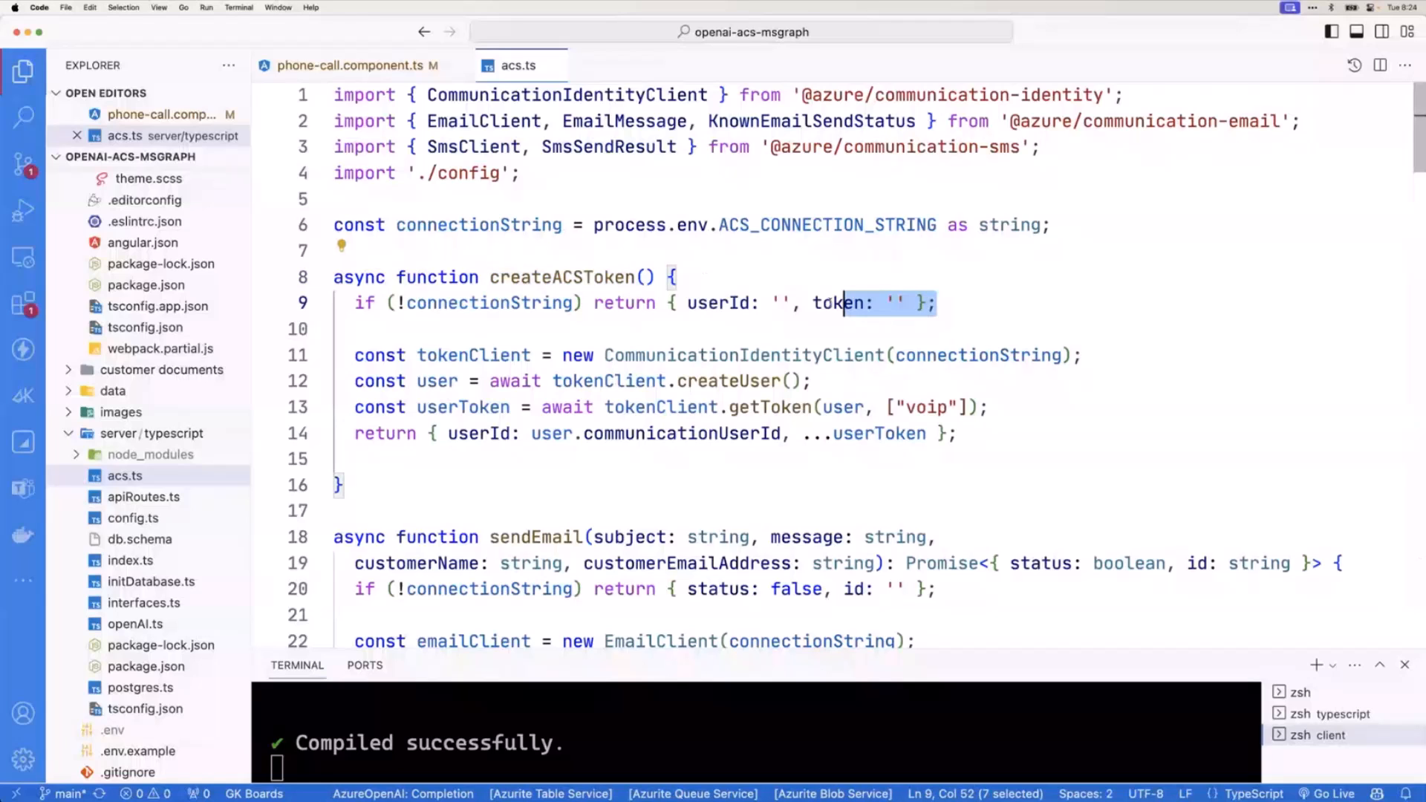
left_click_drag(844, 303, 586, 302)
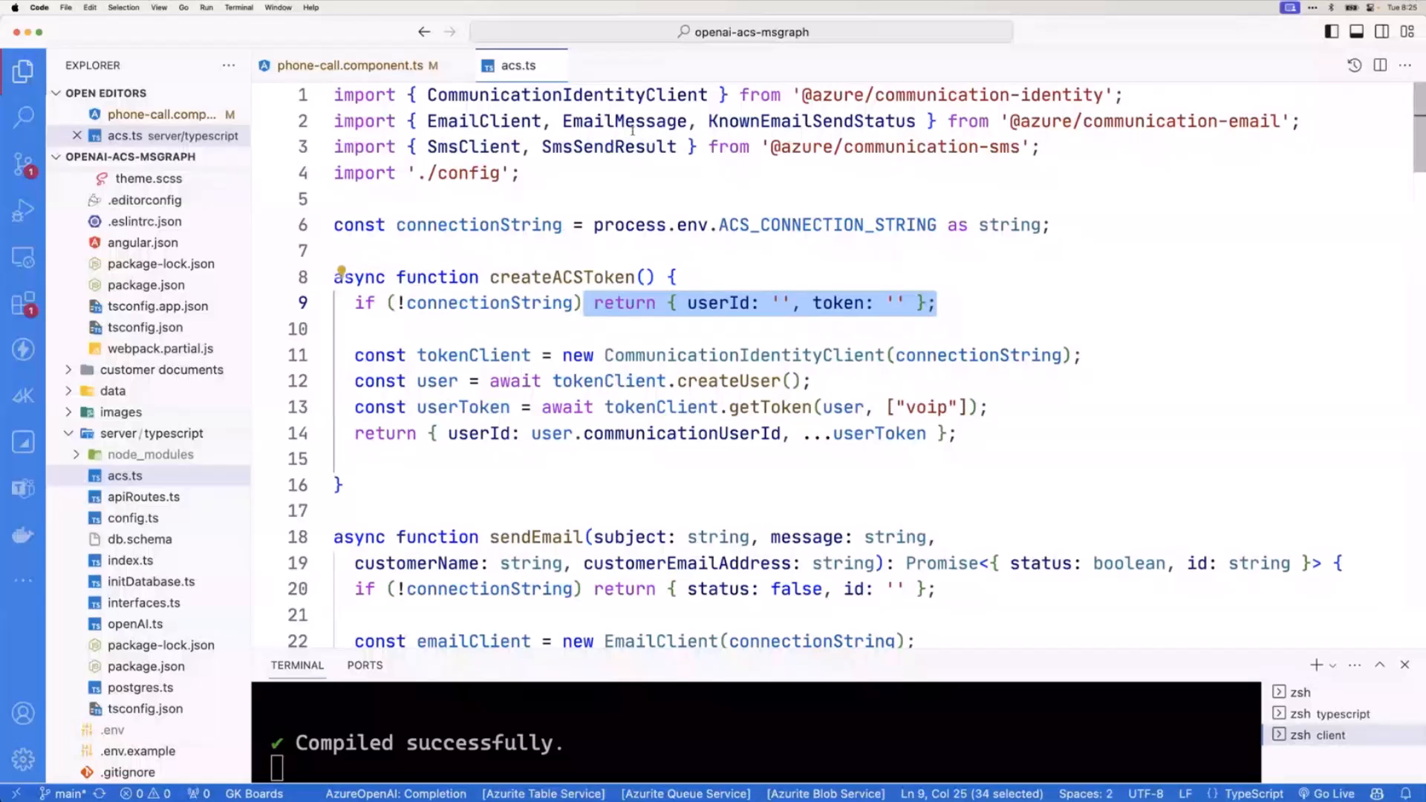
double_click(978, 354)
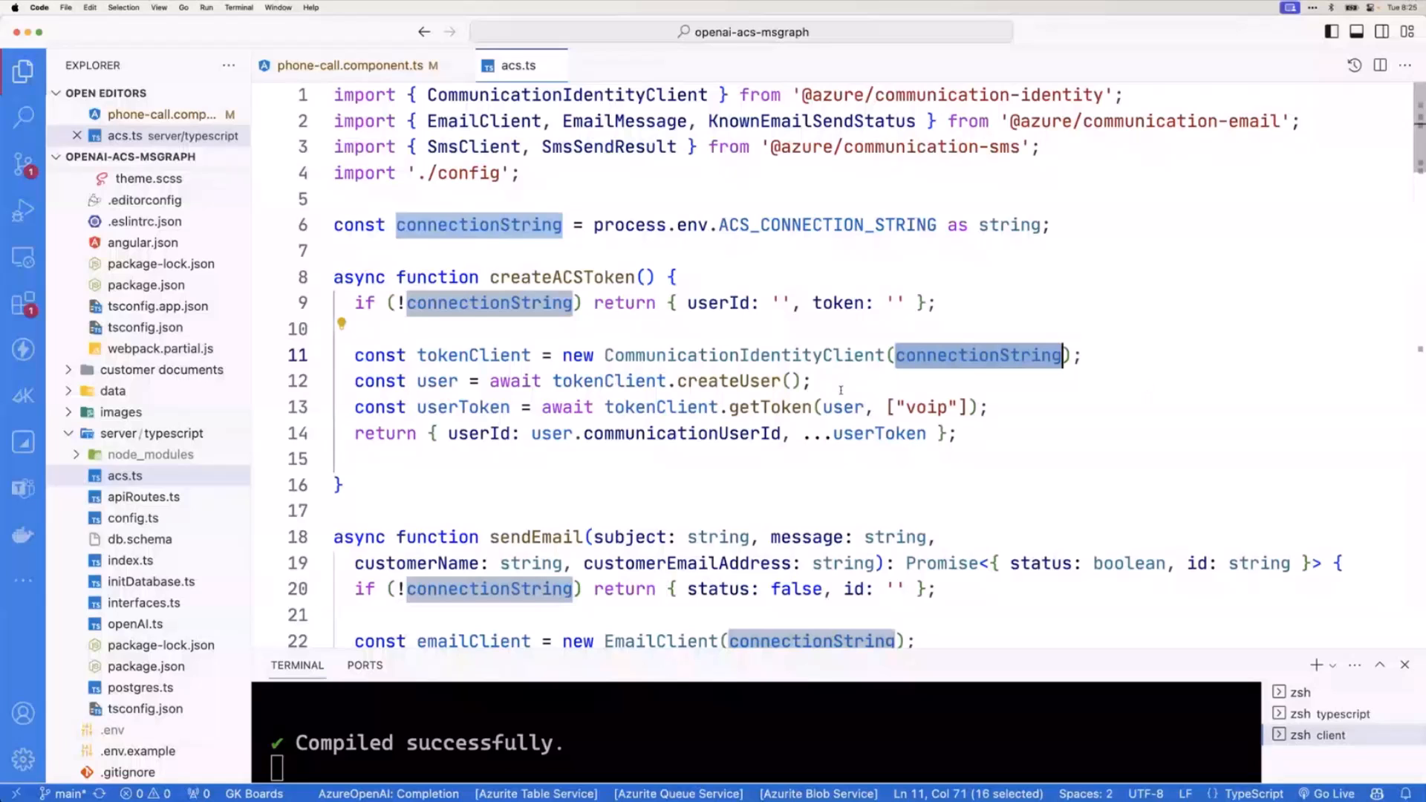
triple_click(840, 388)
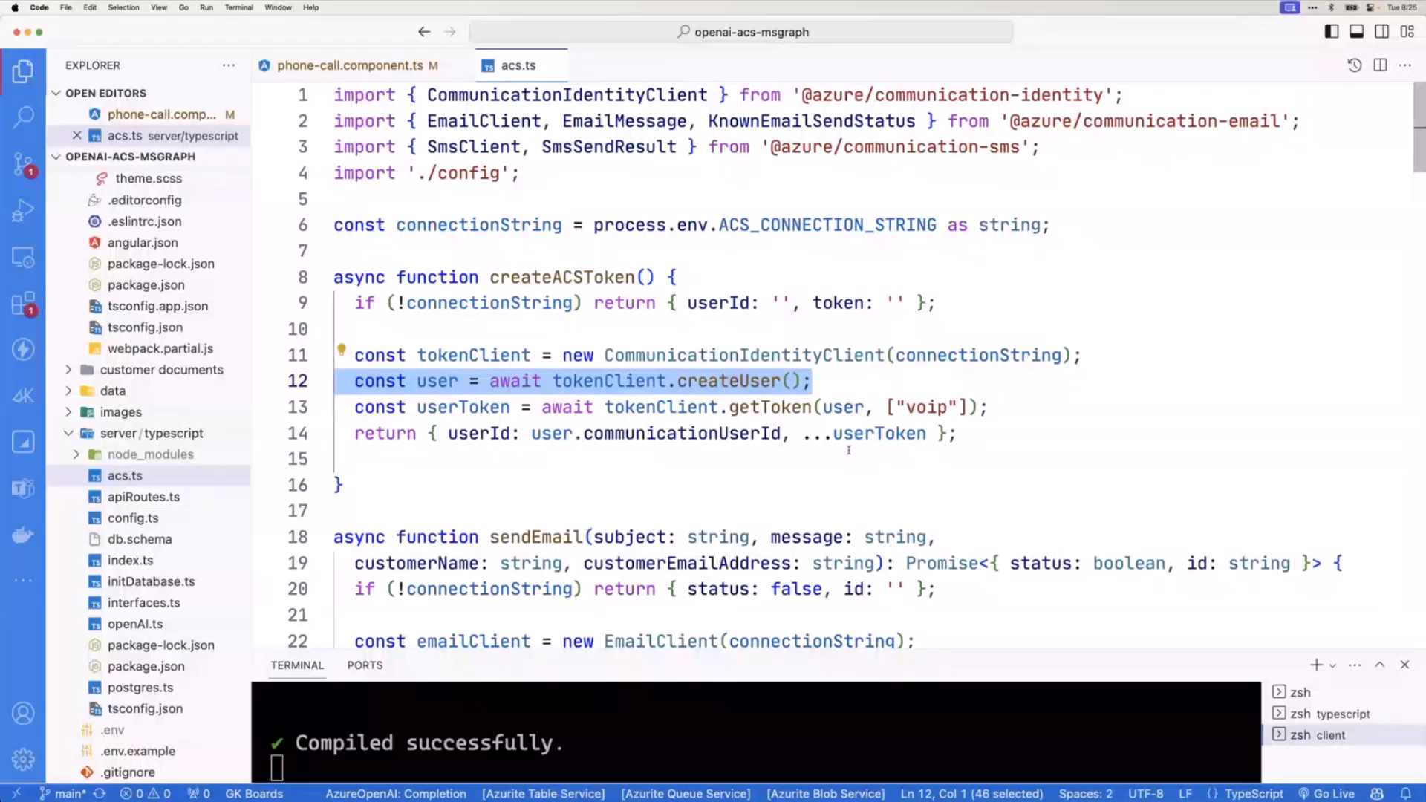
double_click(925, 407)
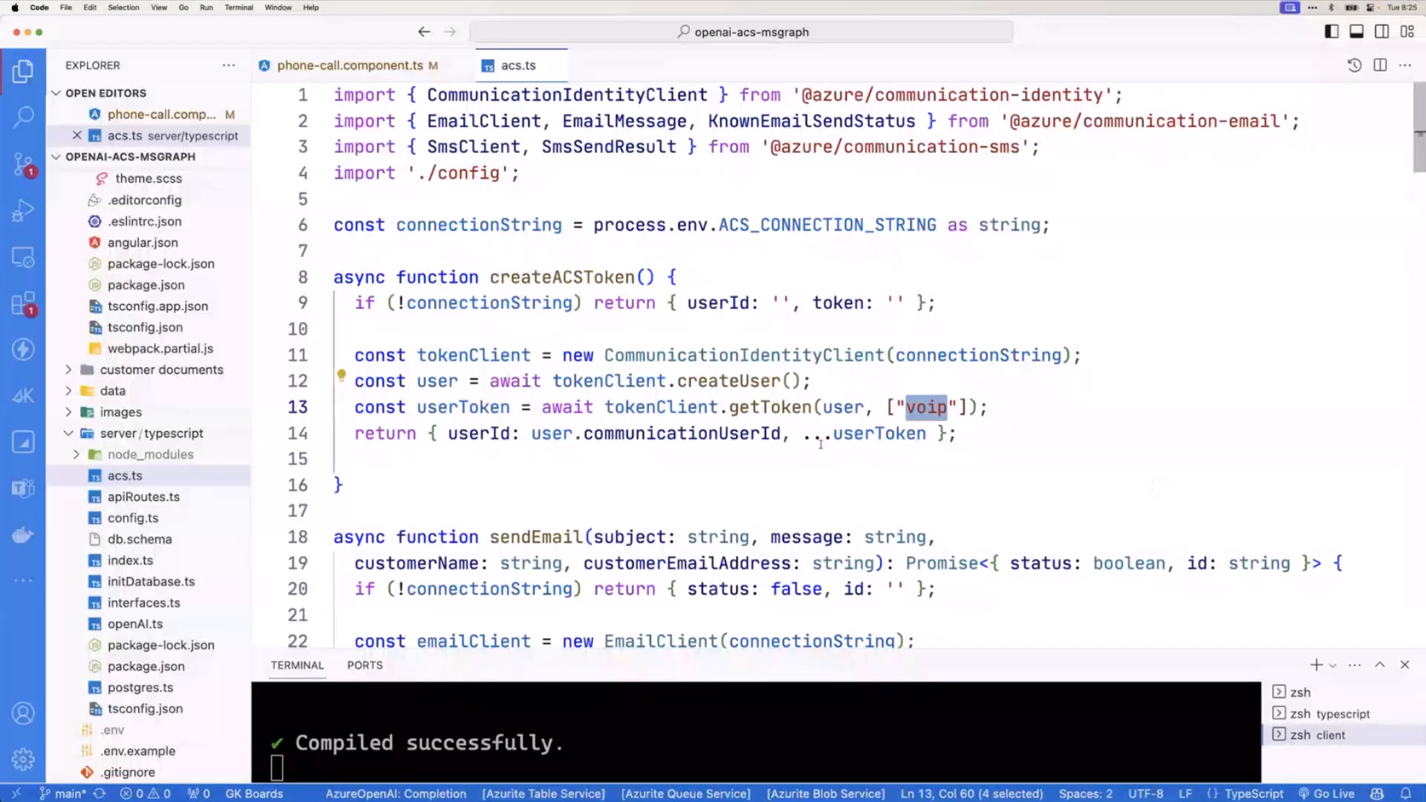
double_click(461, 407)
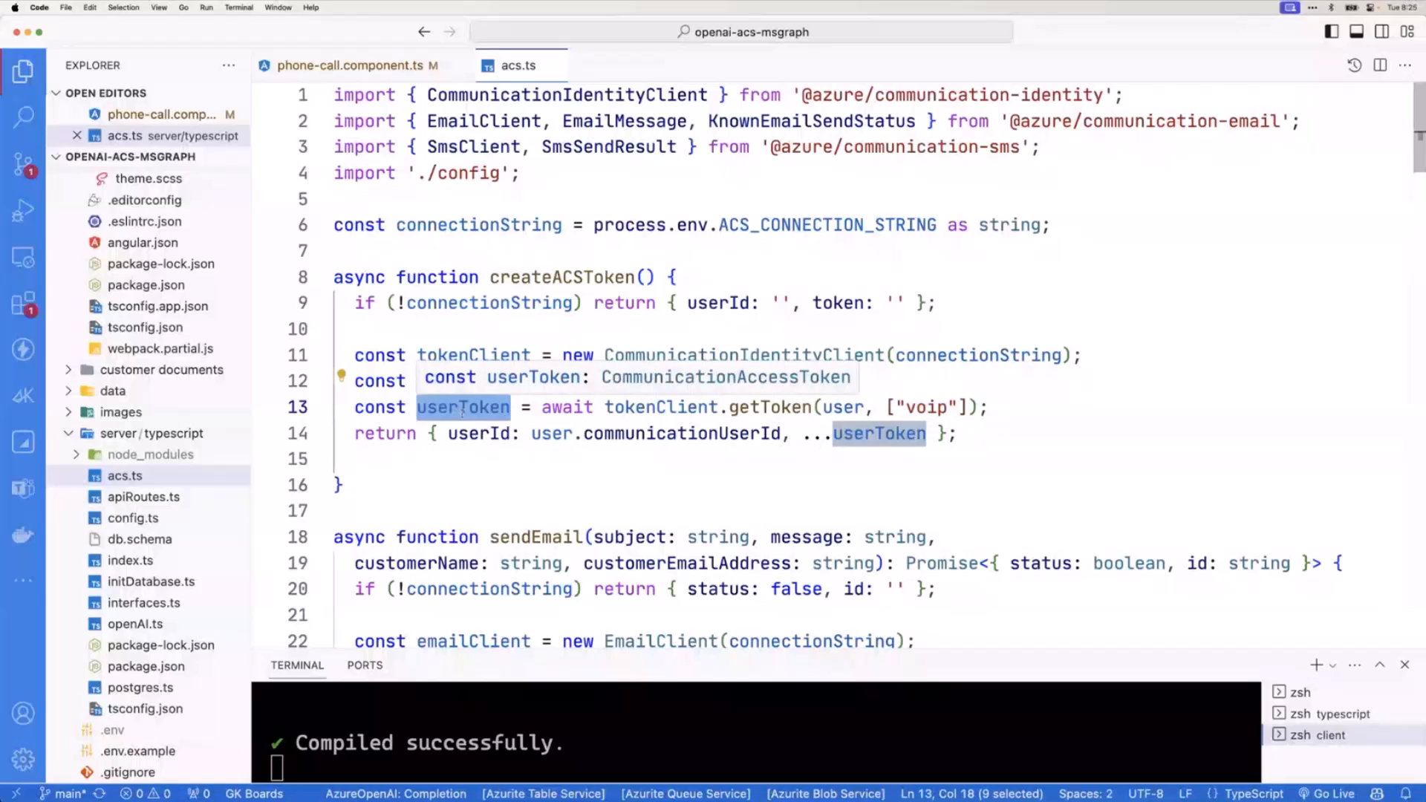
left_click_drag(956, 433, 279, 447)
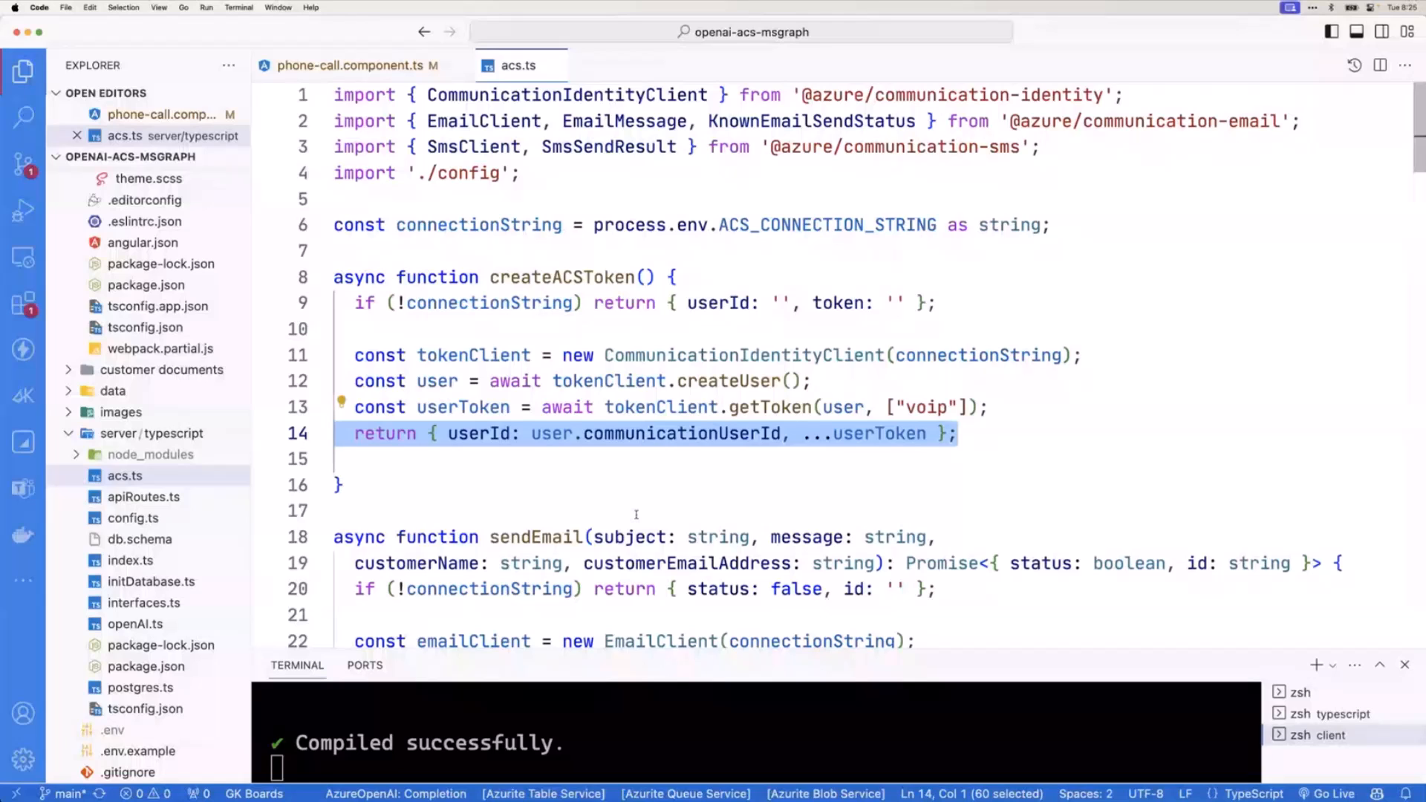
left_click(1131, 354)
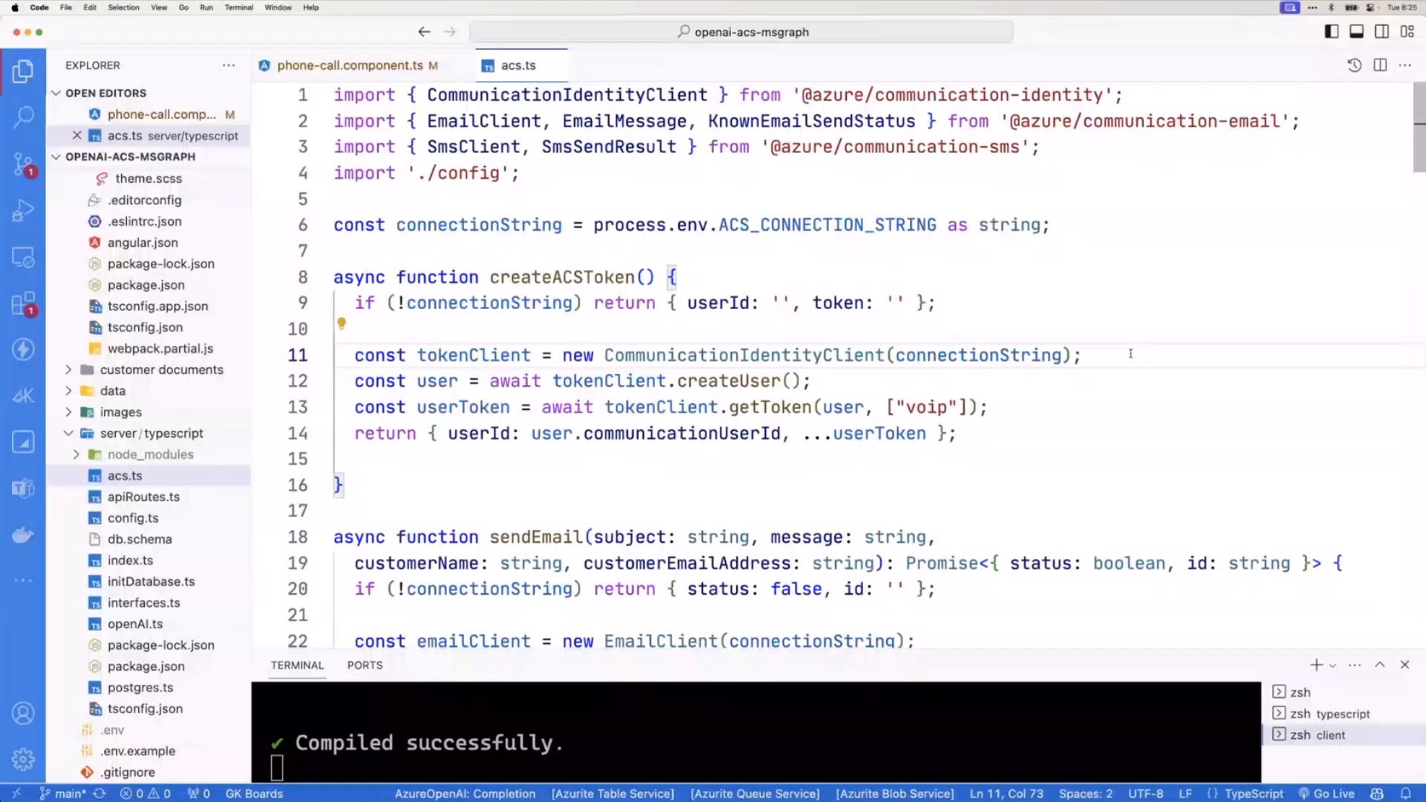
Step: Reopen the first customer's call bar, close it, and return to the code editor
key("super+Tab")
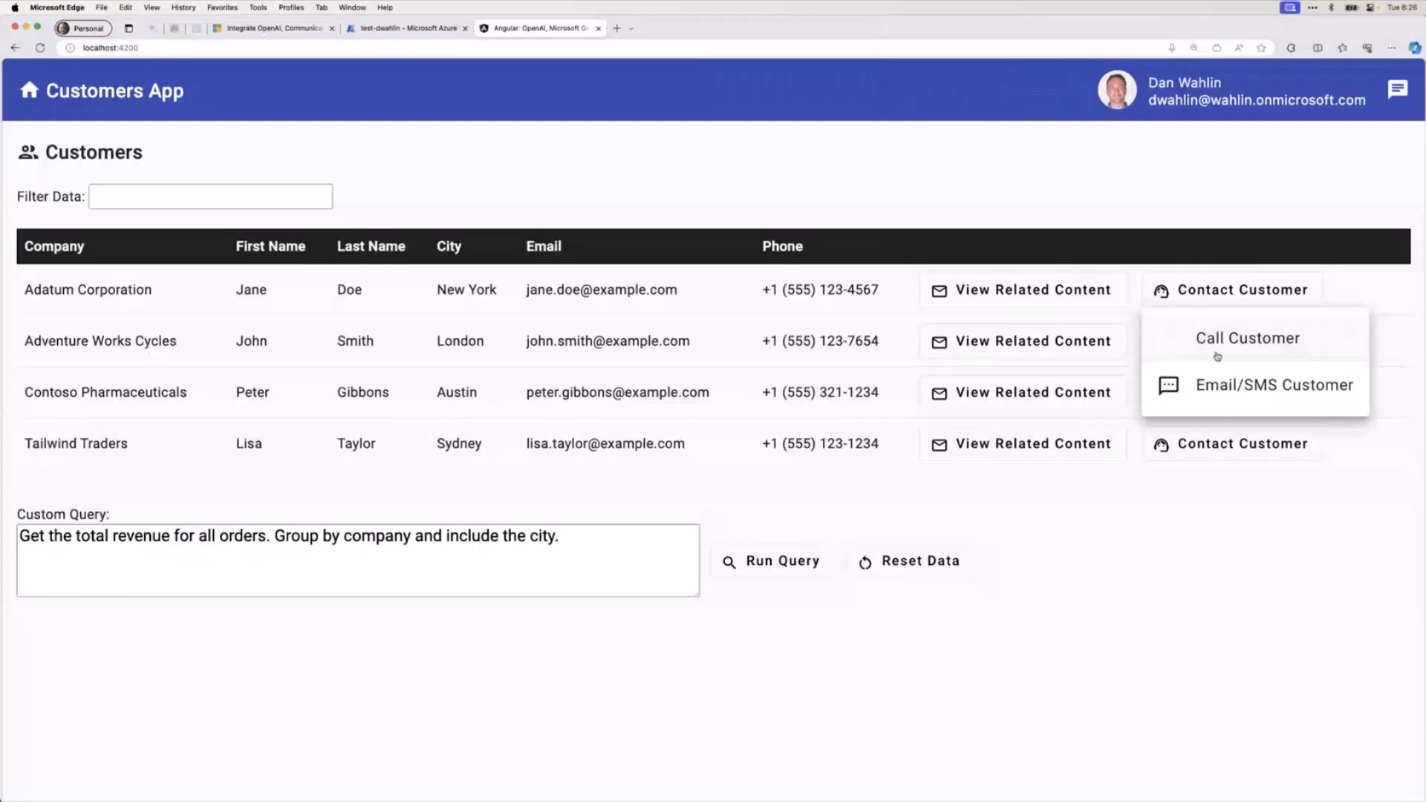
left_click(1245, 337)
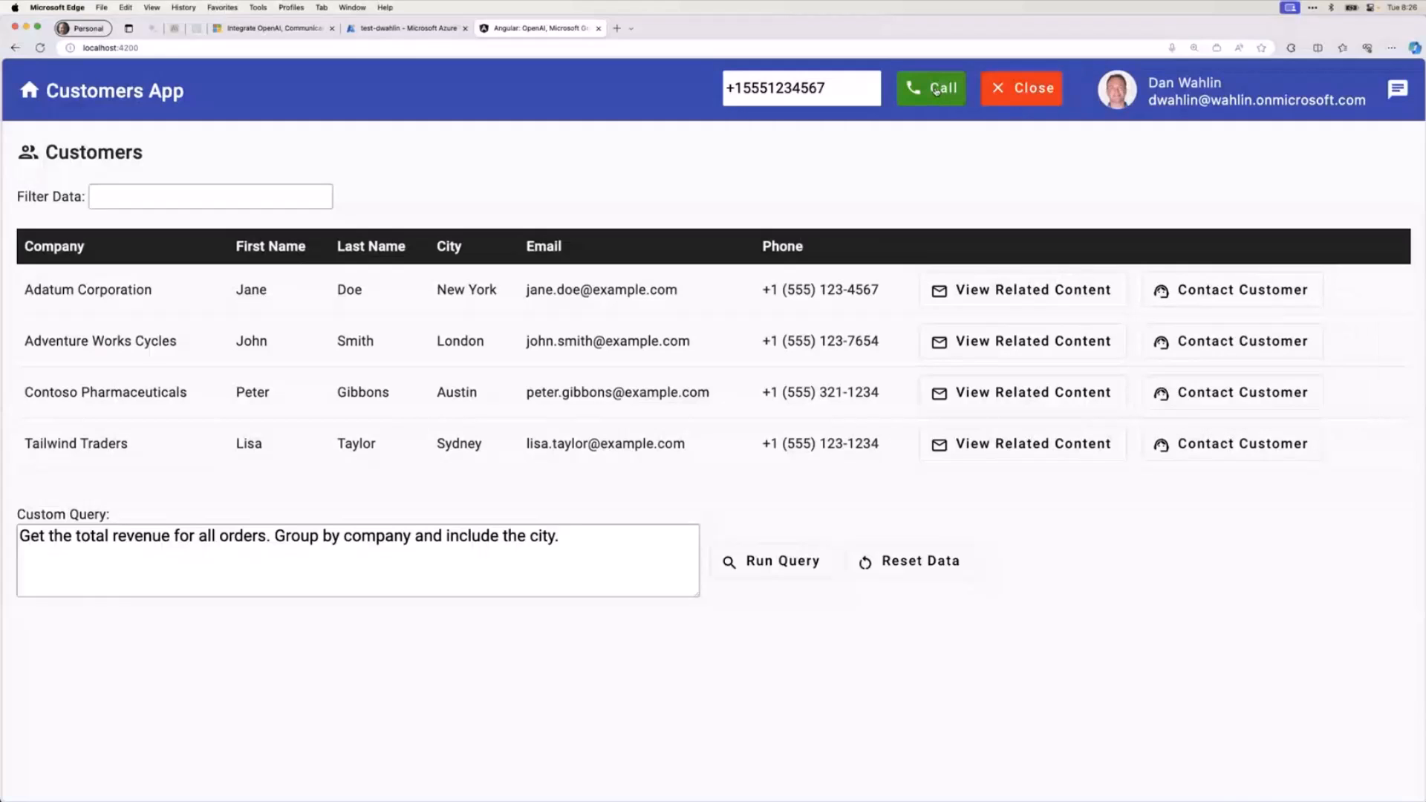
left_click(1045, 98)
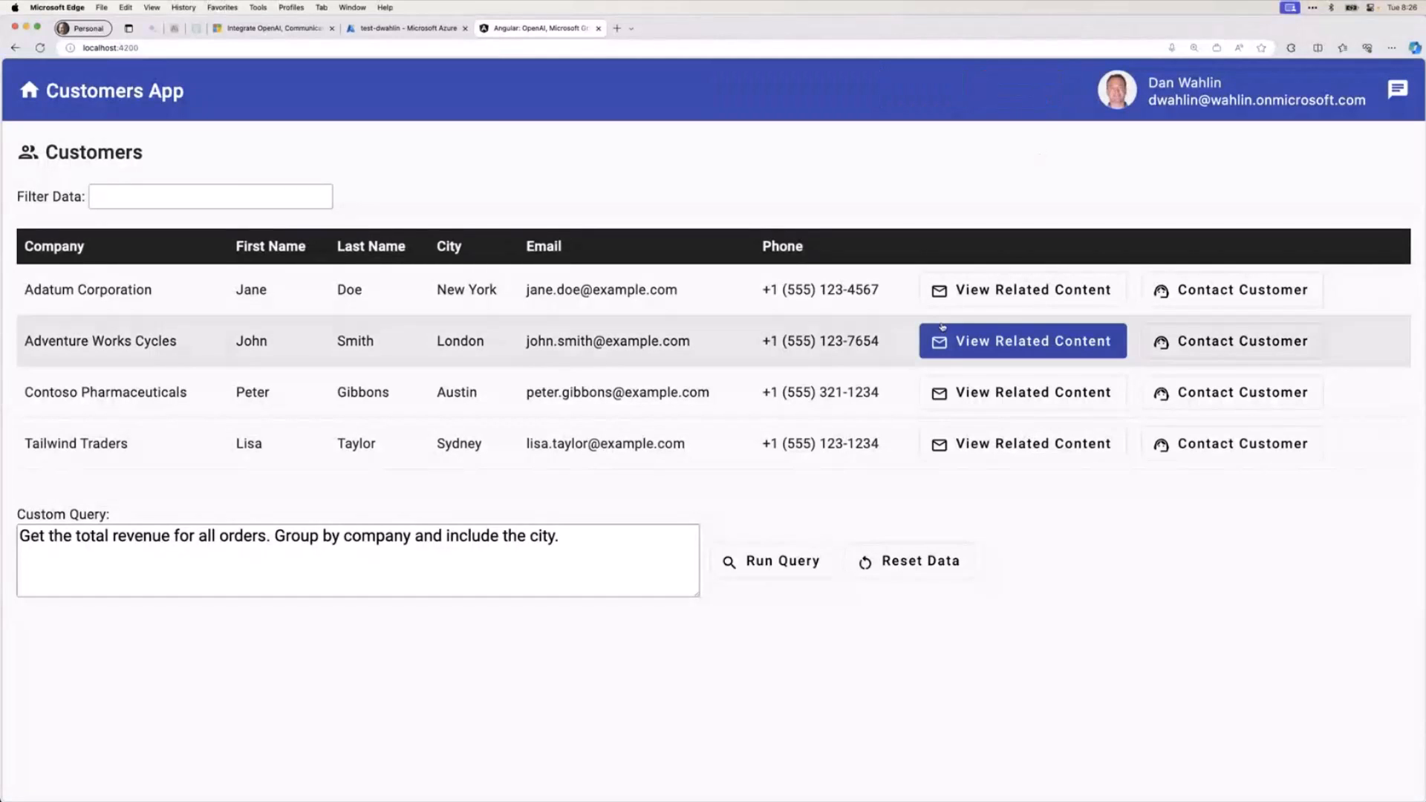
key("ctrl+Left")
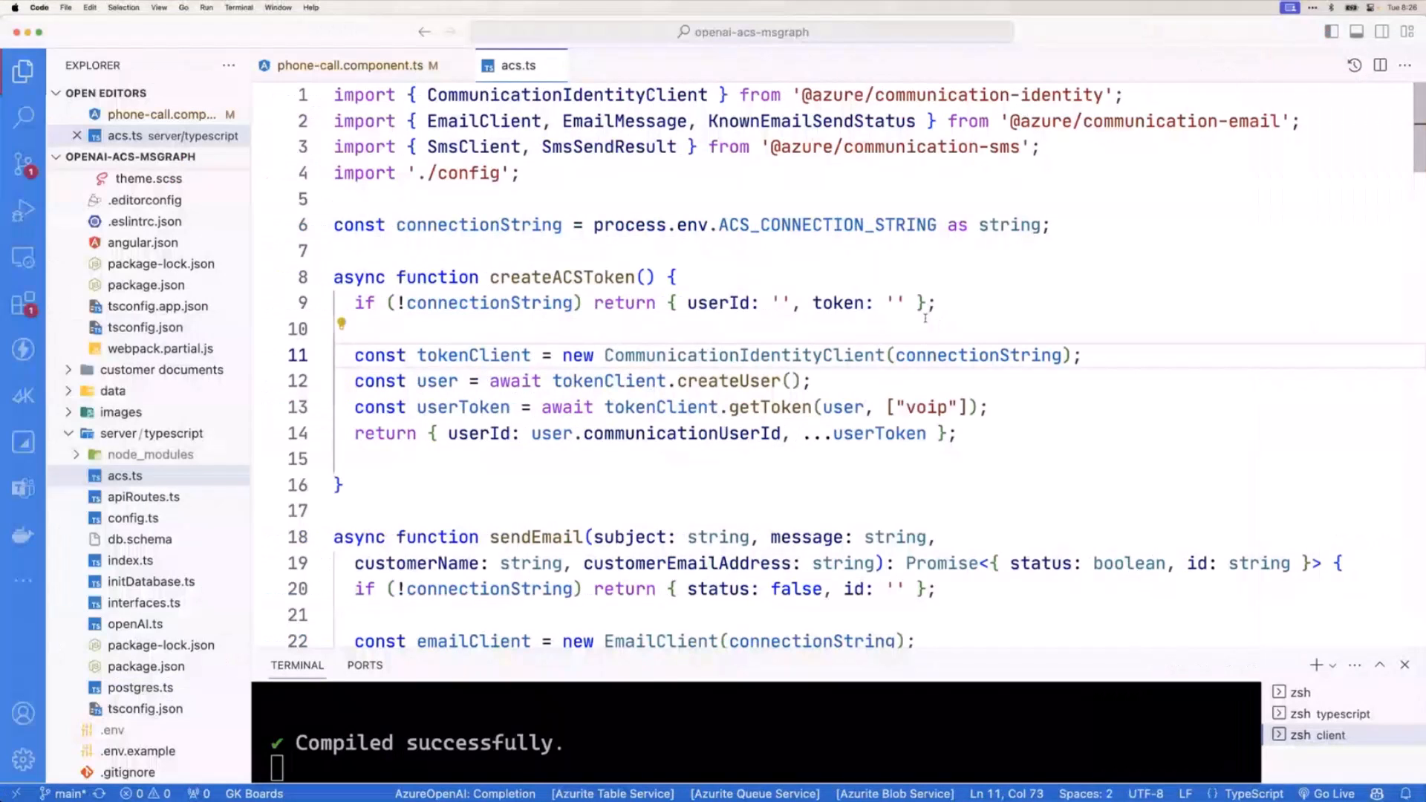
Step: In phone-call.component.ts ngOnInit, highlight the ACS check, getAcsToken call and CallClient creation
key("ctrl+Tab")
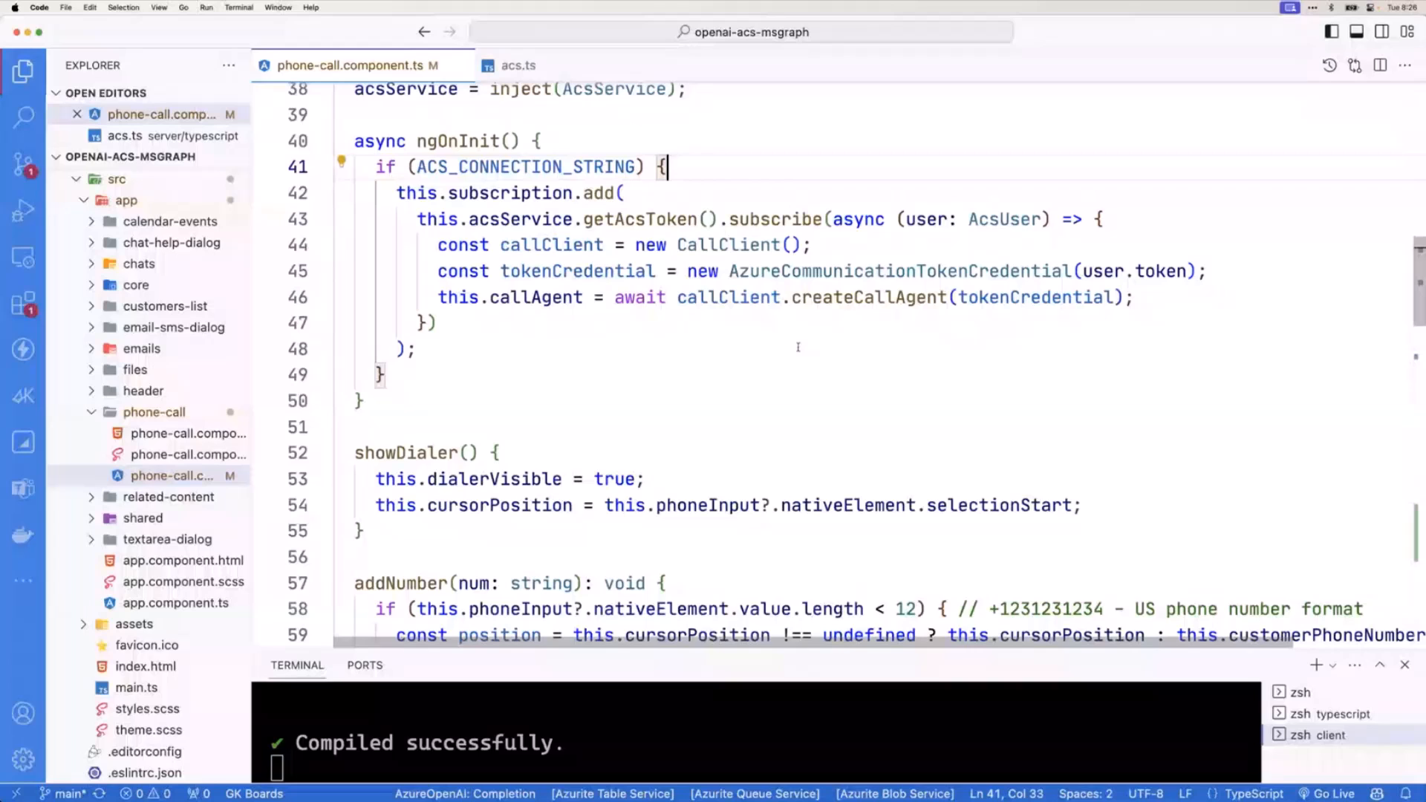
key("alt+shift+Left")
key("alt+shift+Left")
key("alt+shift+Left")
key("alt+shift+Left")
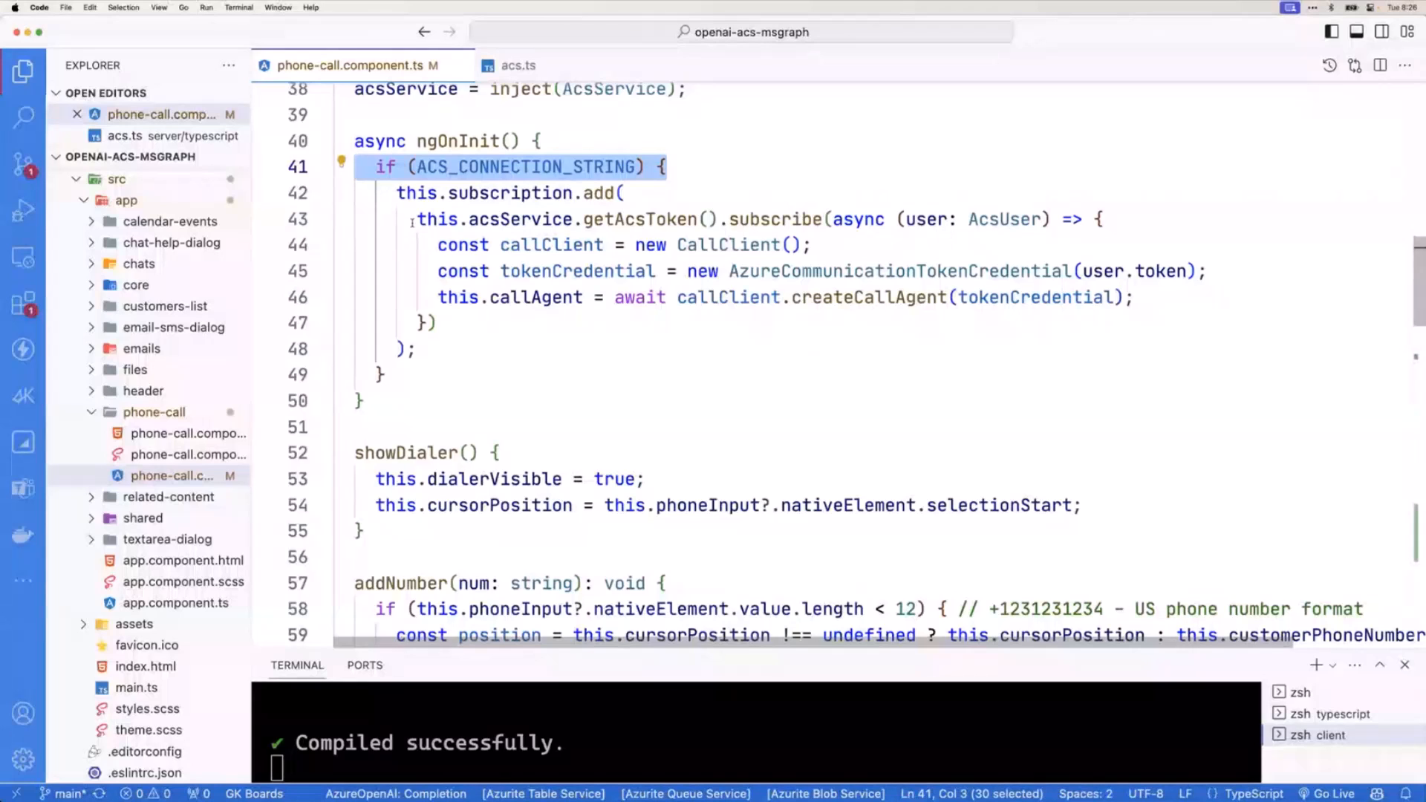
left_click_drag(417, 220, 734, 220)
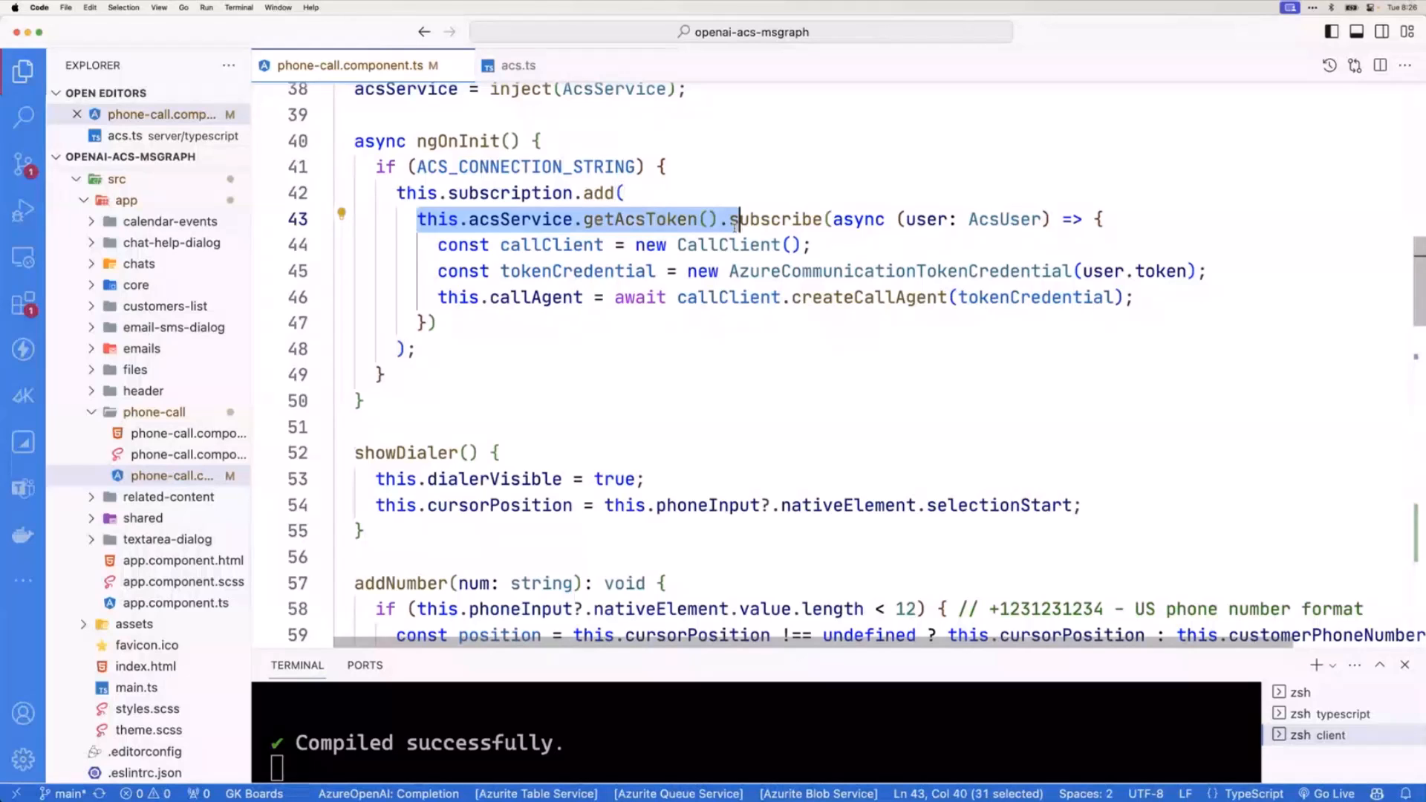
left_click_drag(814, 245, 336, 245)
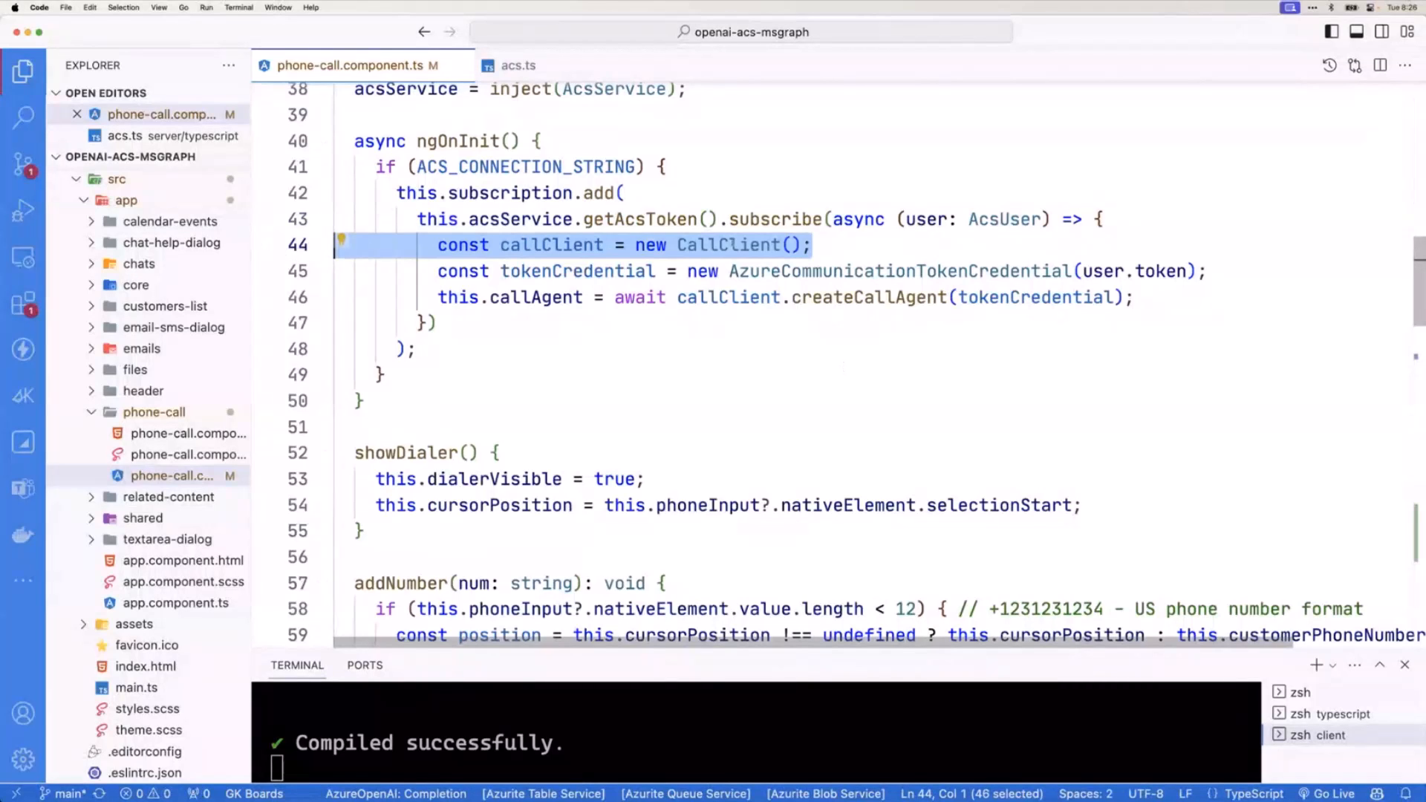
double_click(727, 245)
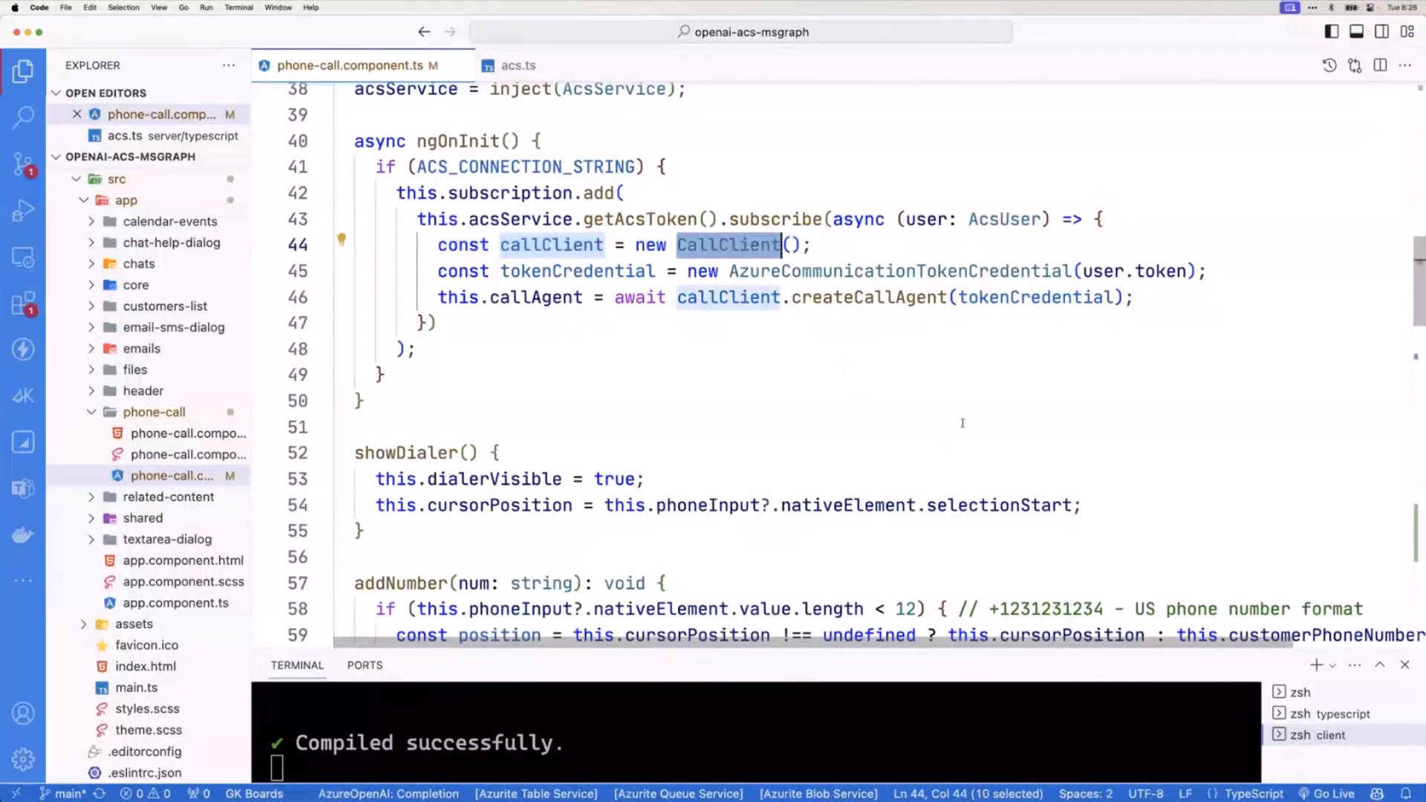
scroll(939, 445, "up", 8)
scroll(961, 421, "up", 5)
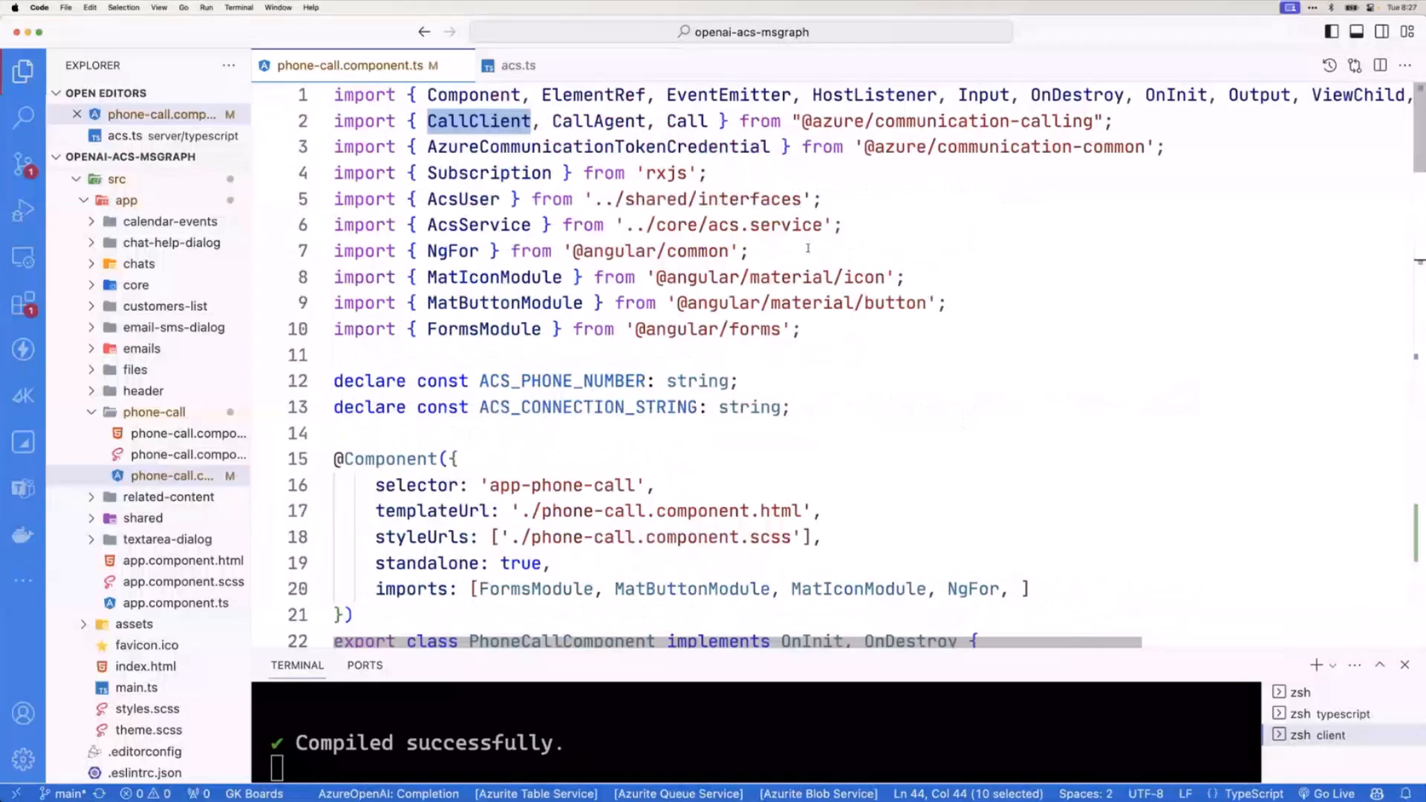
double_click(479, 120)
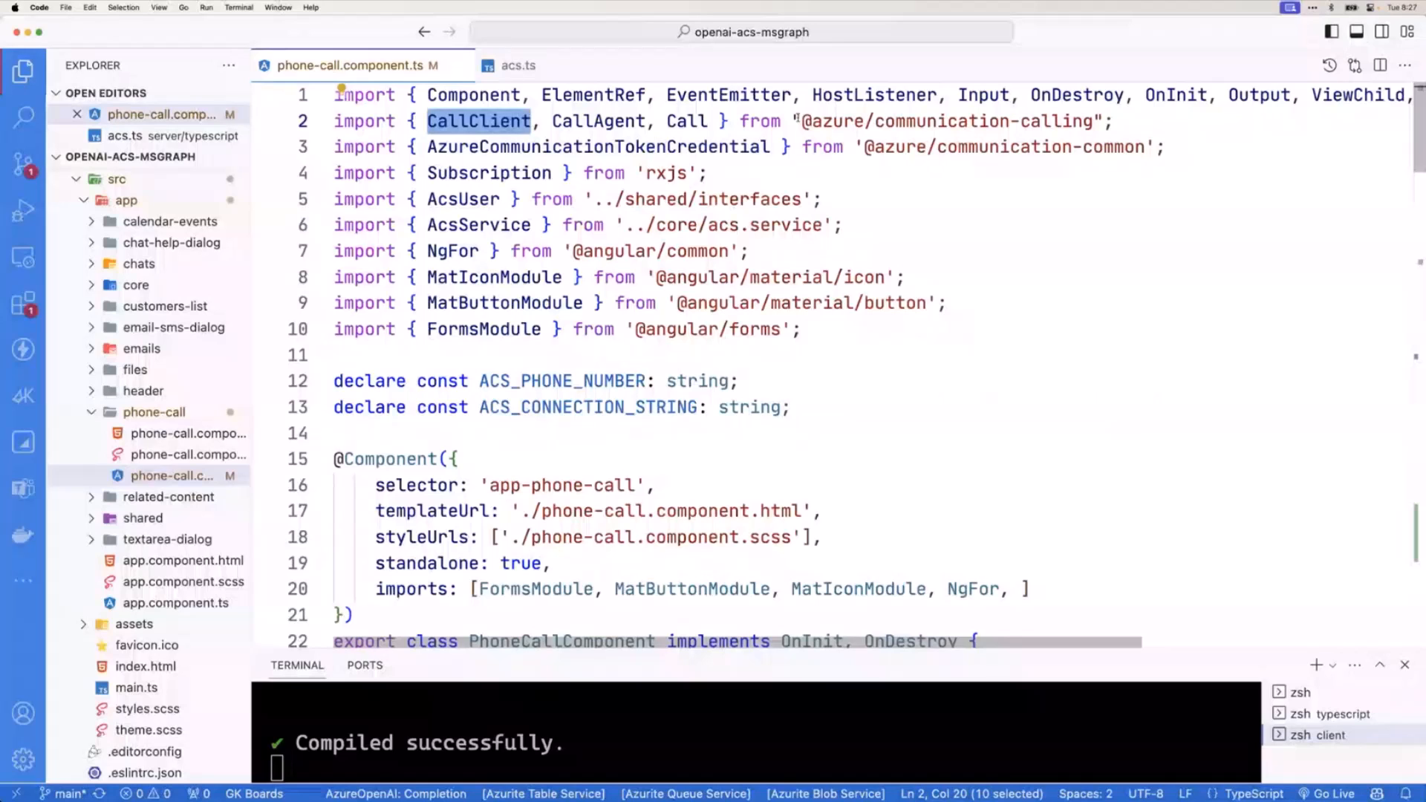
left_click_drag(802, 120, 1096, 121)
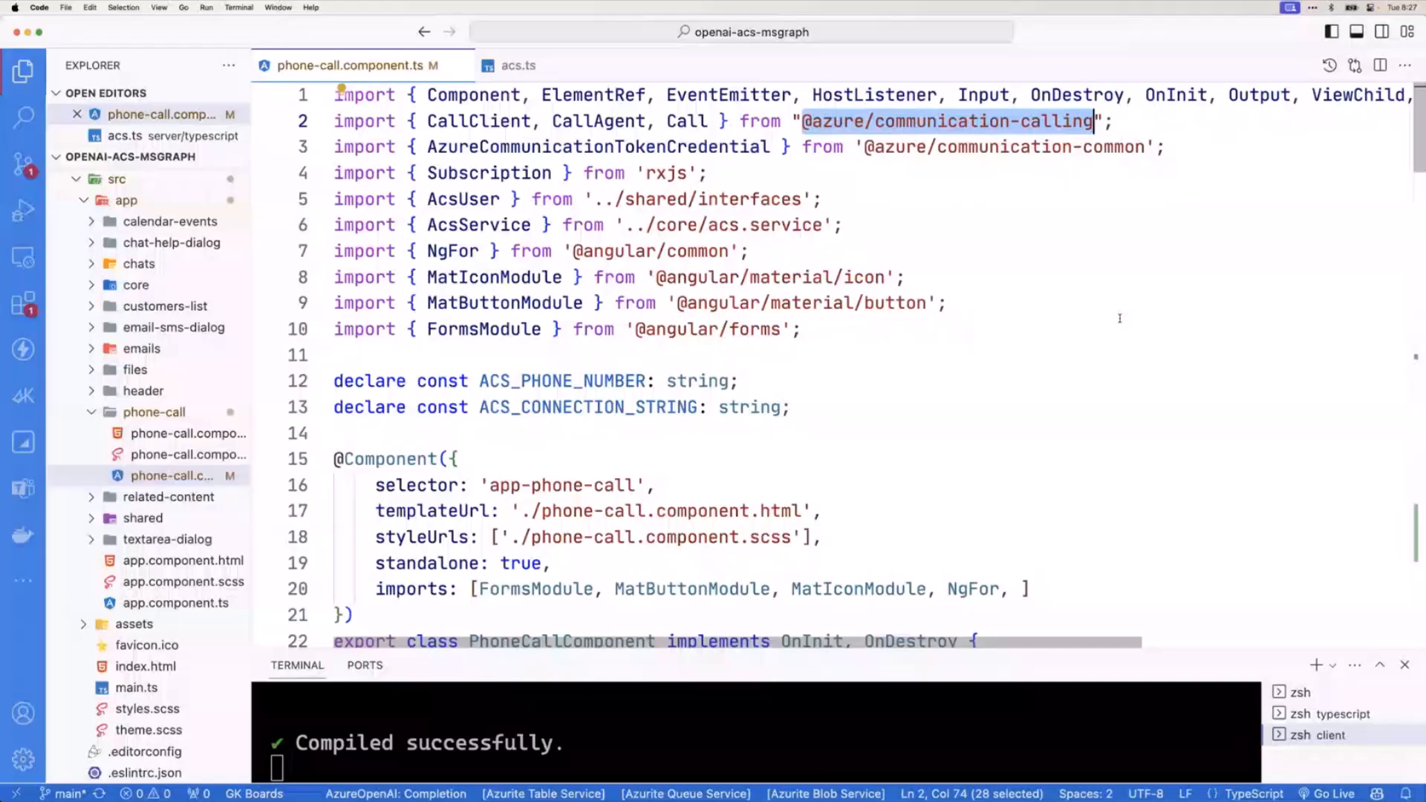
left_click_drag(1146, 145, 944, 146)
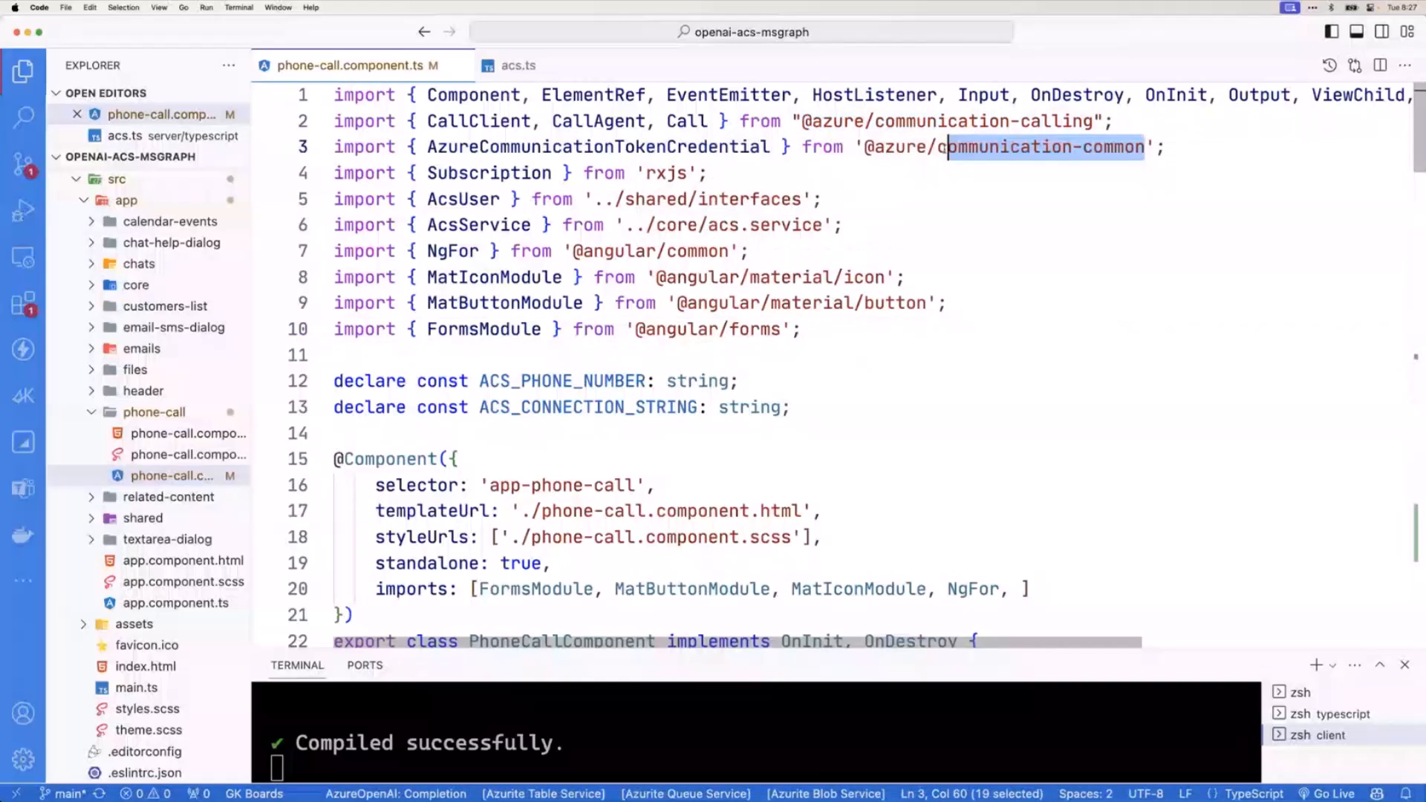
left_click(1024, 251)
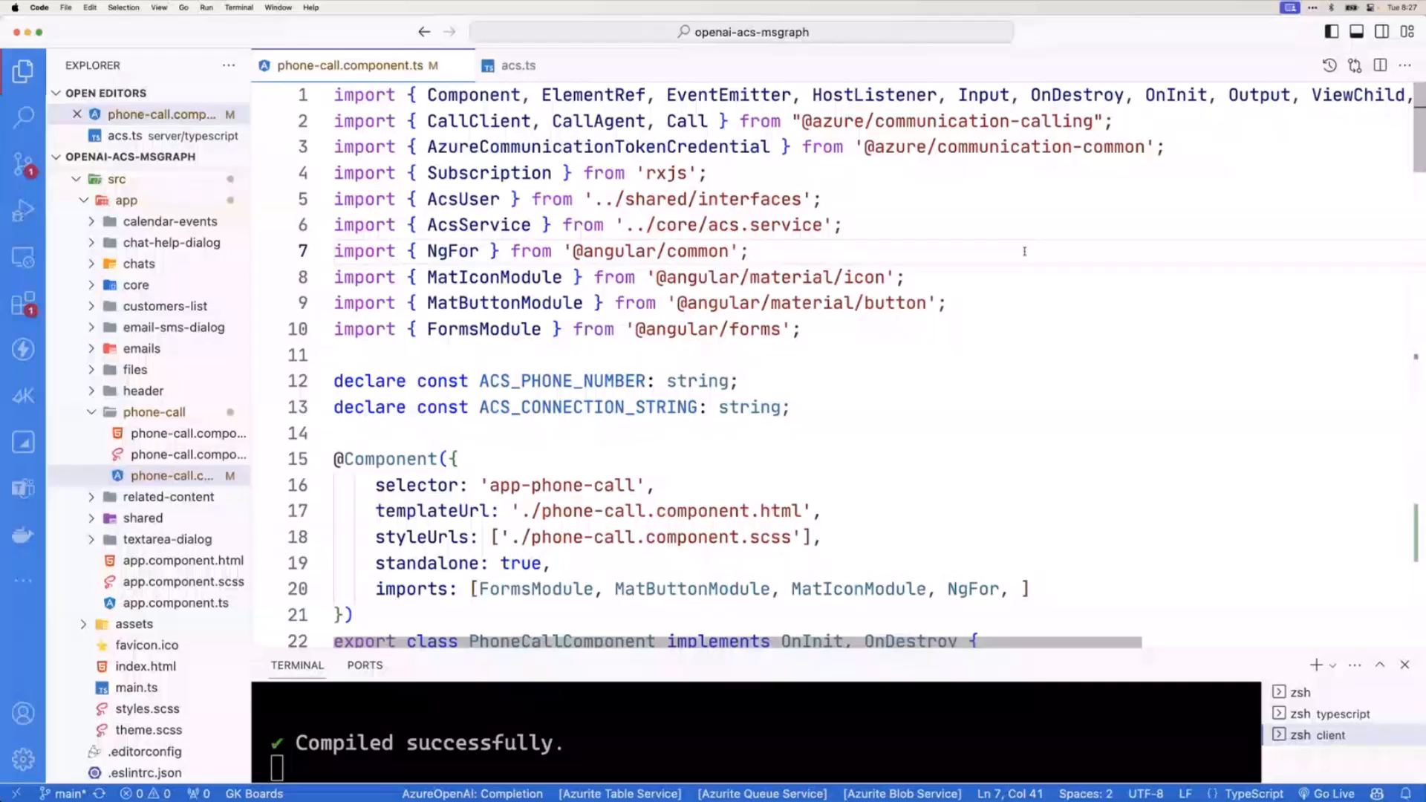
scroll(1024, 250, "down", 5)
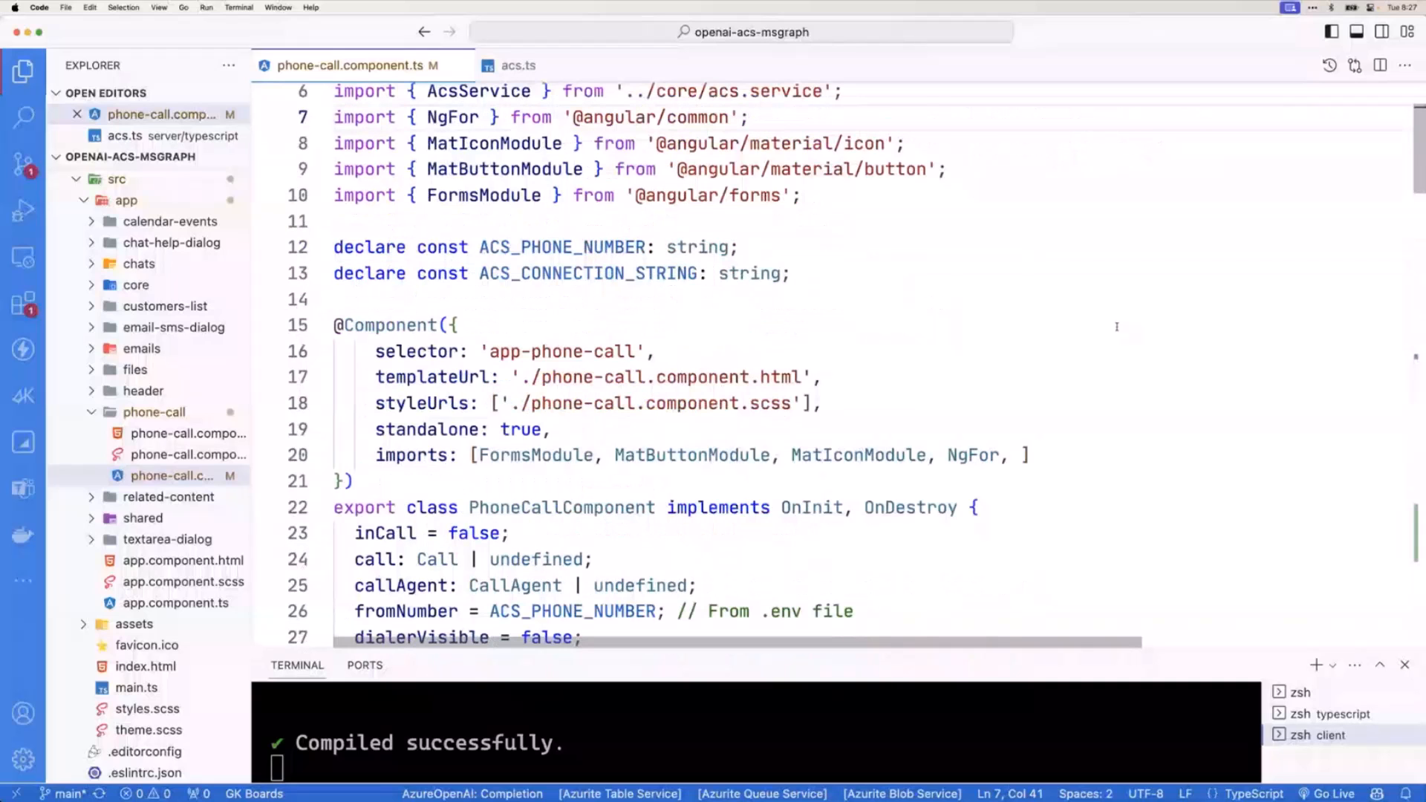
scroll(1116, 327, "down", 10)
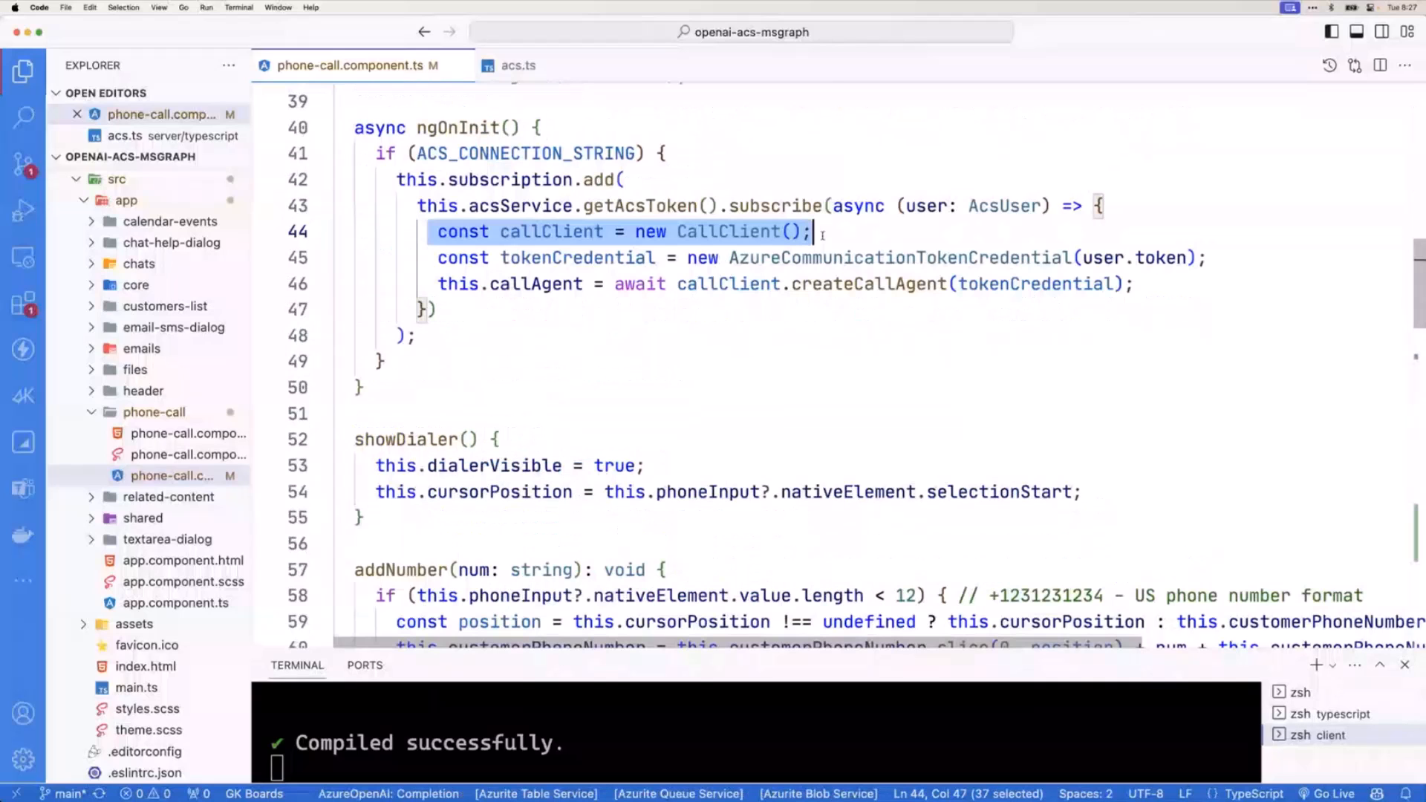
Step: Highlight the token credential line and the callClient.createCallAgent call in ngOnInit
left_click_drag(1196, 257, 438, 257)
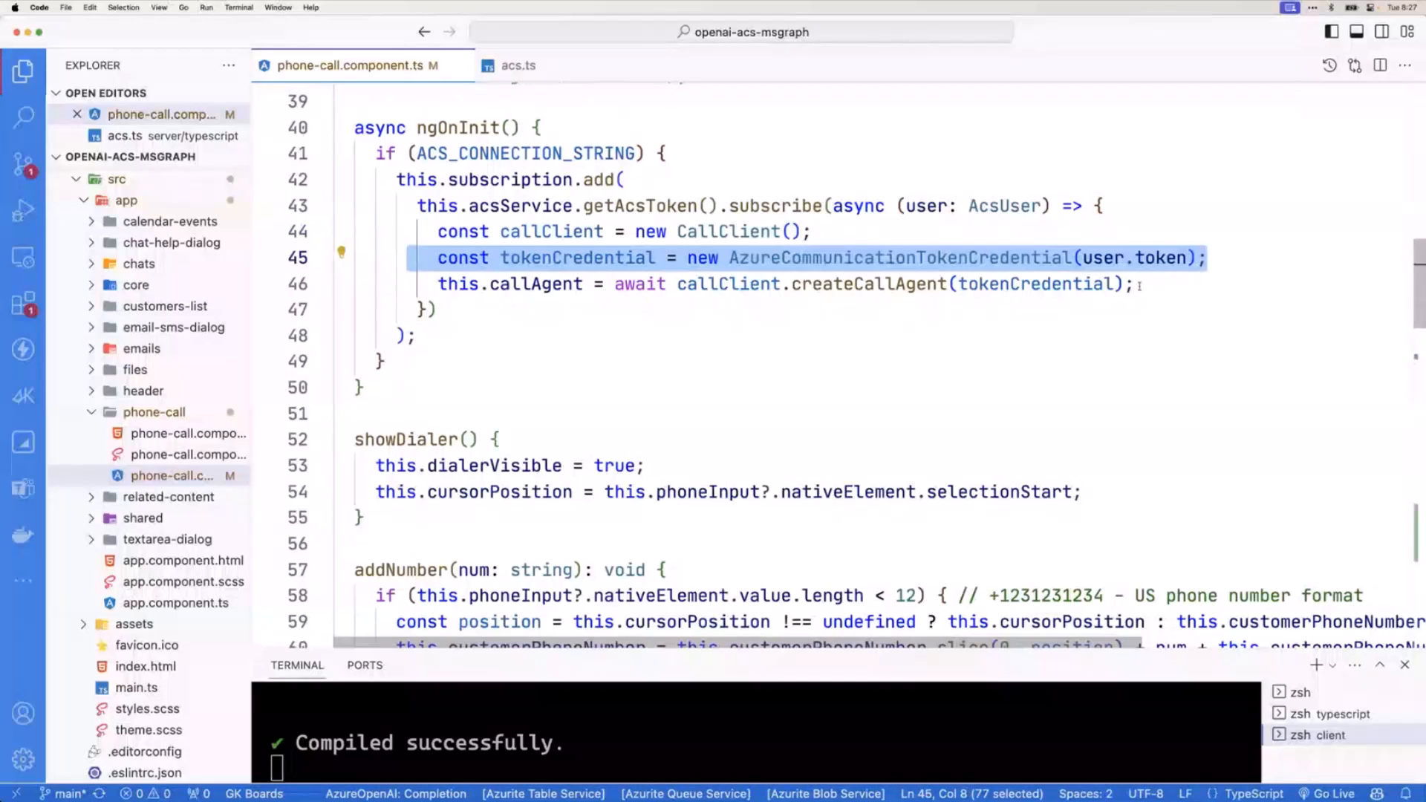
double_click(1036, 283)
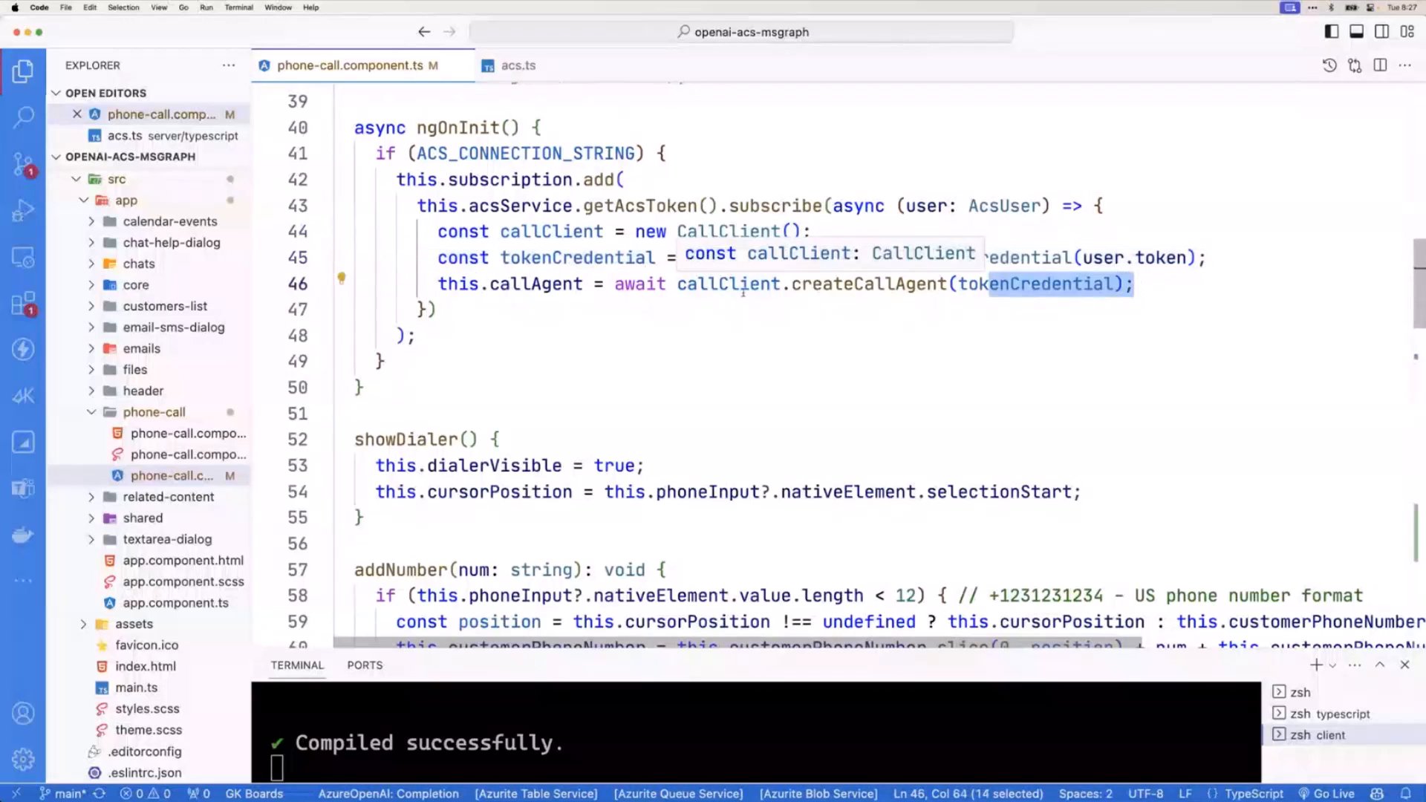
left_click(728, 283)
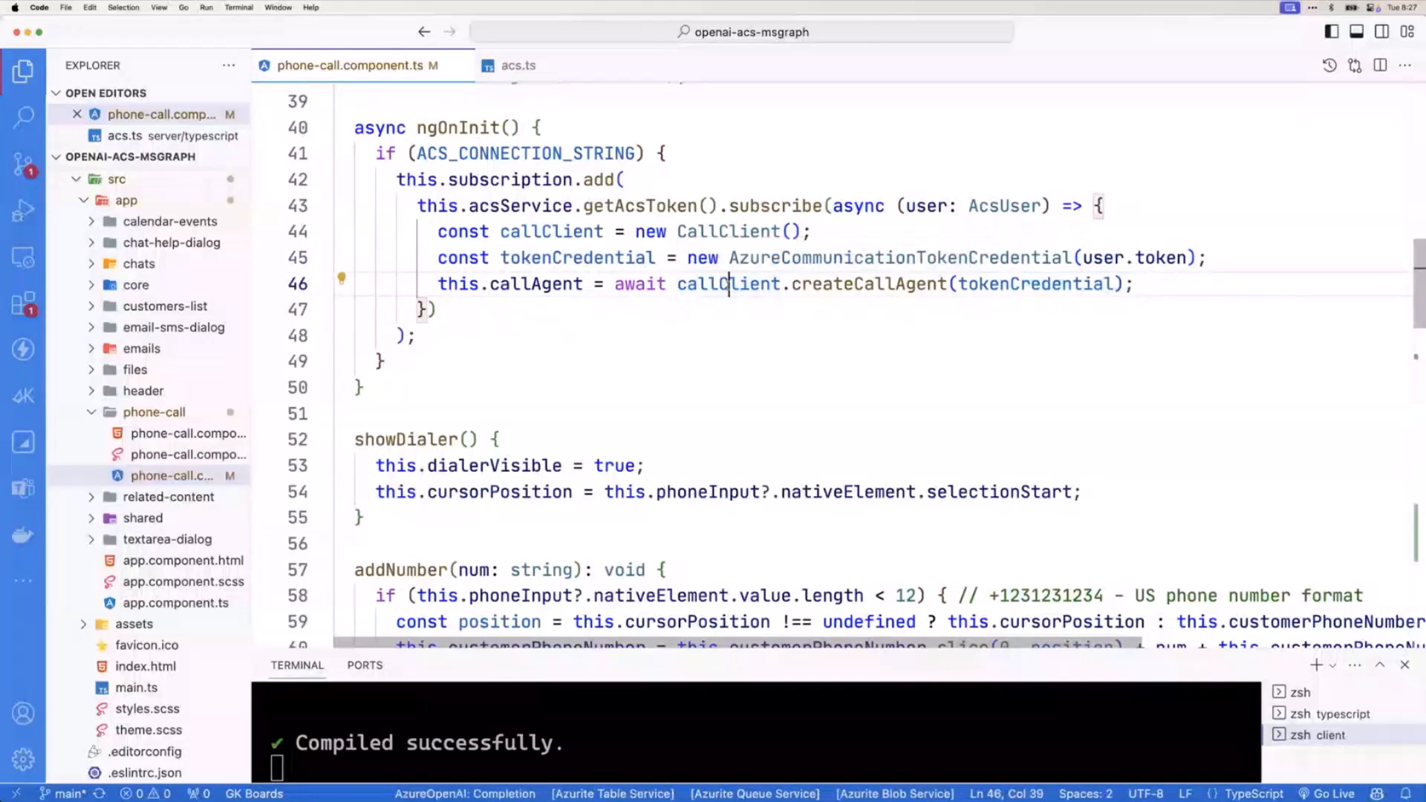
double_click(869, 284)
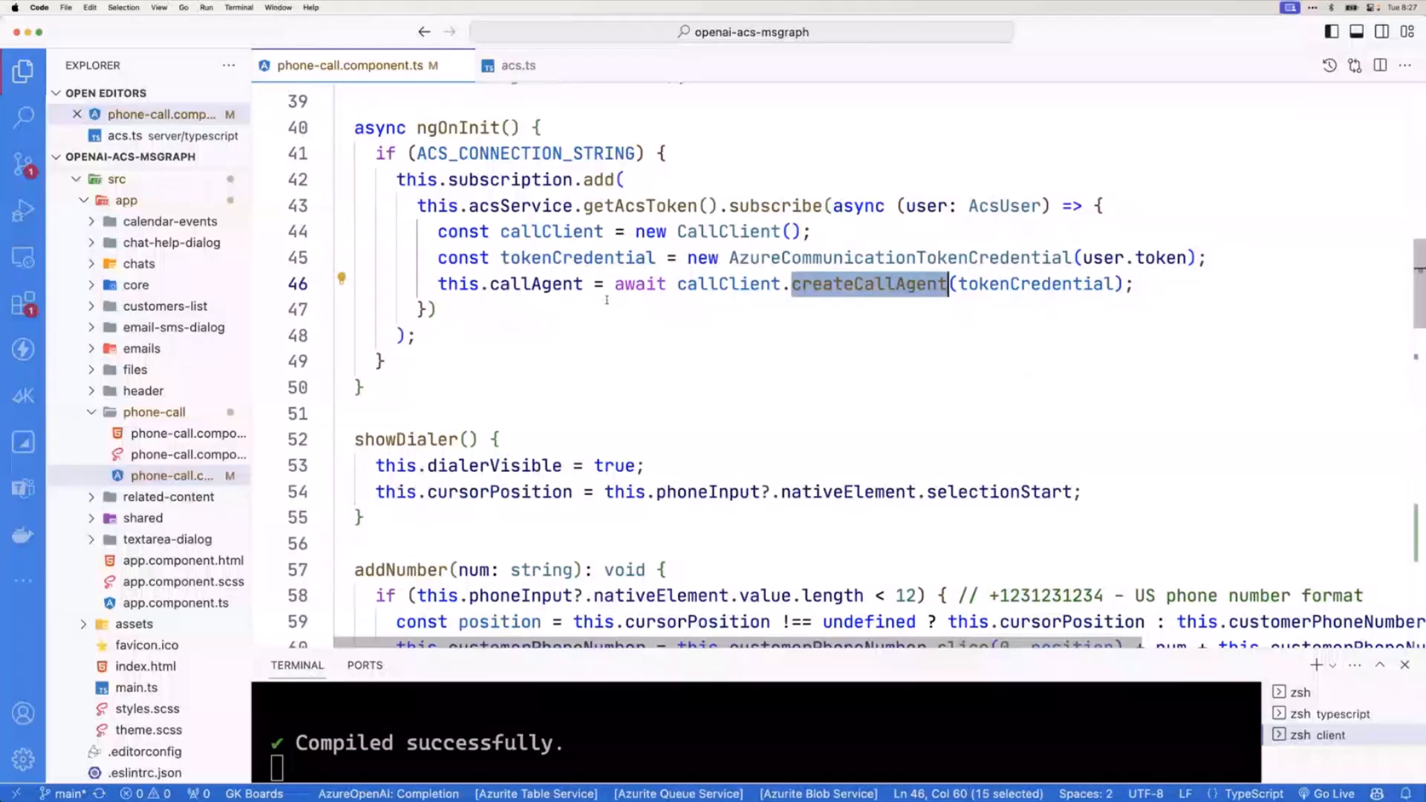
scroll(606, 302, "down", 8)
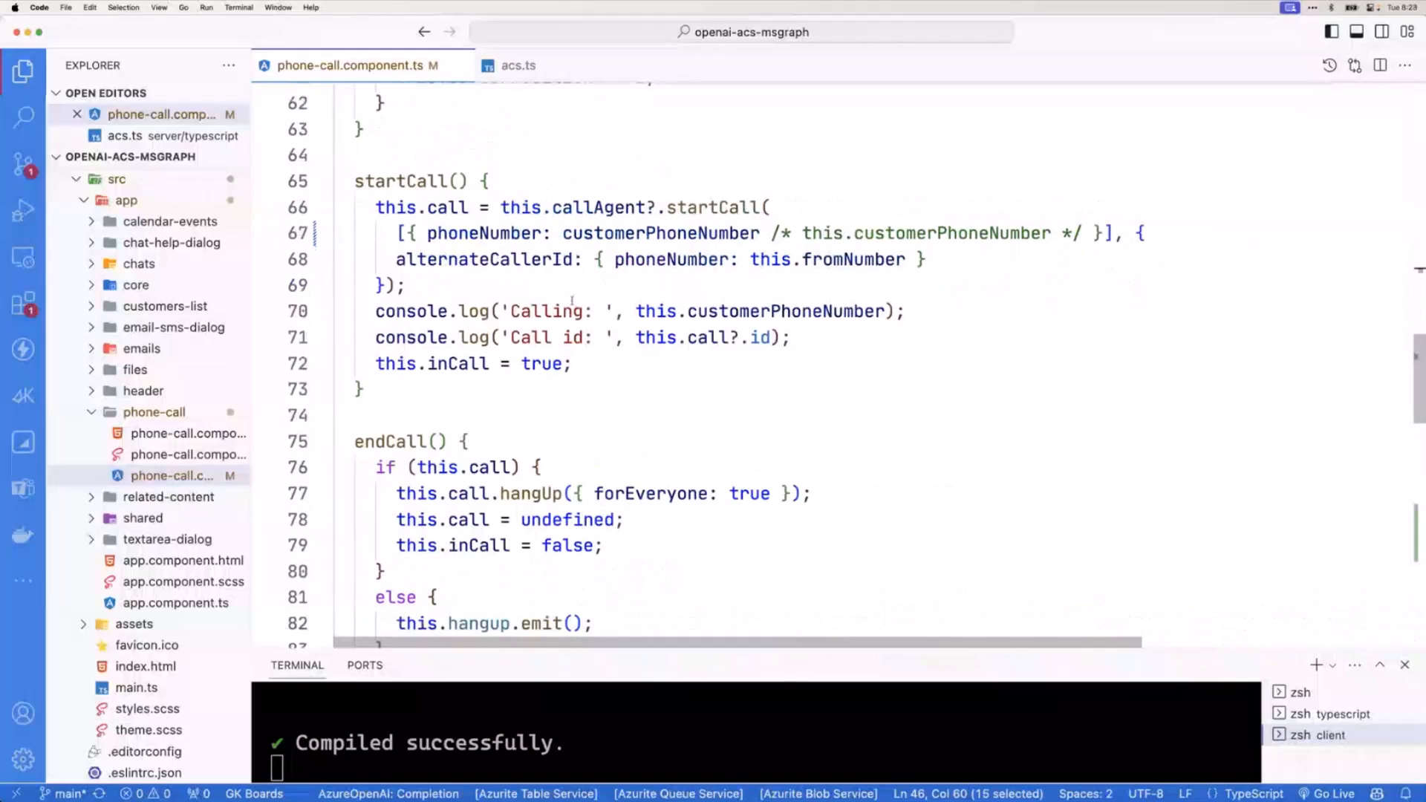
Step: Walk through startCall placing the call and endCall hanging up for everyone and clearing call state
left_click(586, 418)
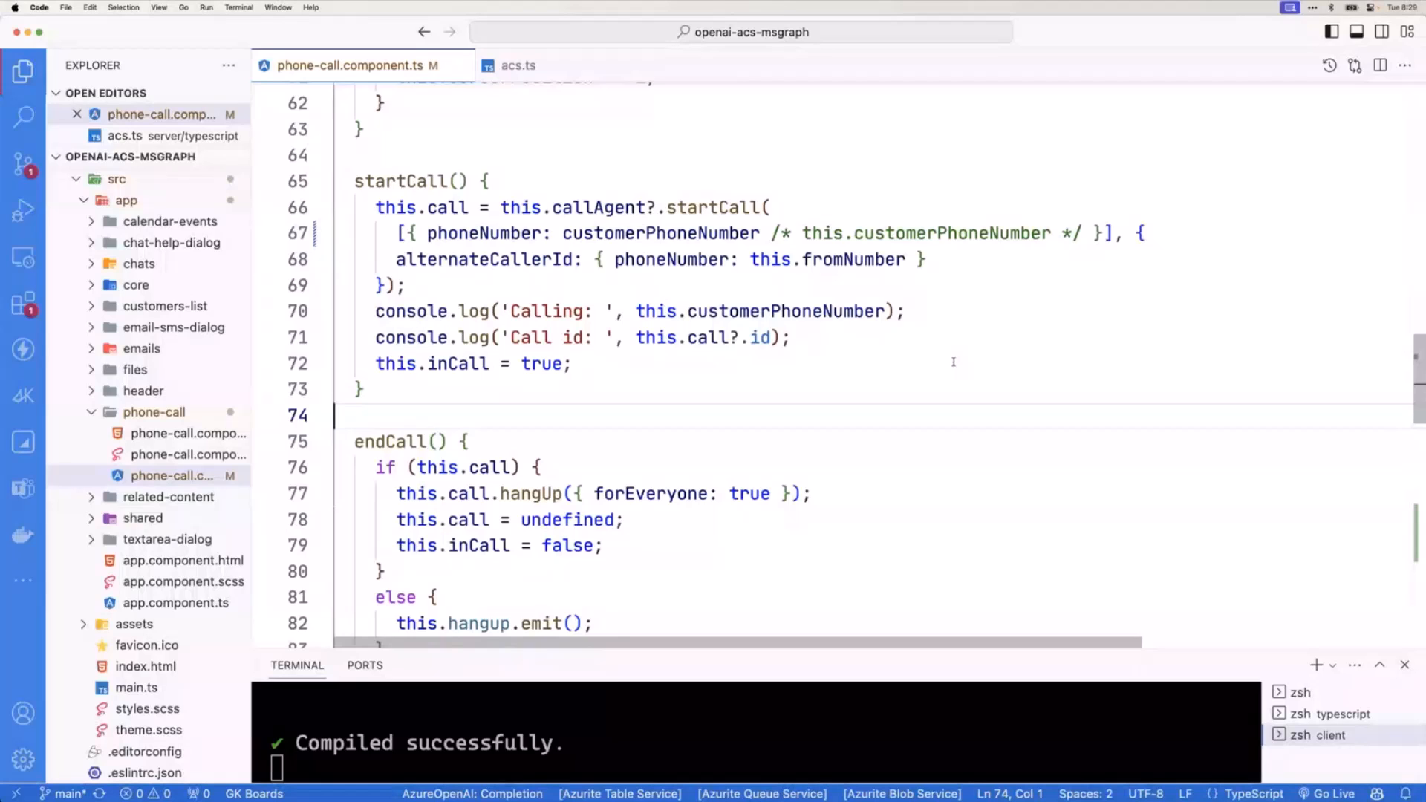
scroll(953, 361, "right", 1)
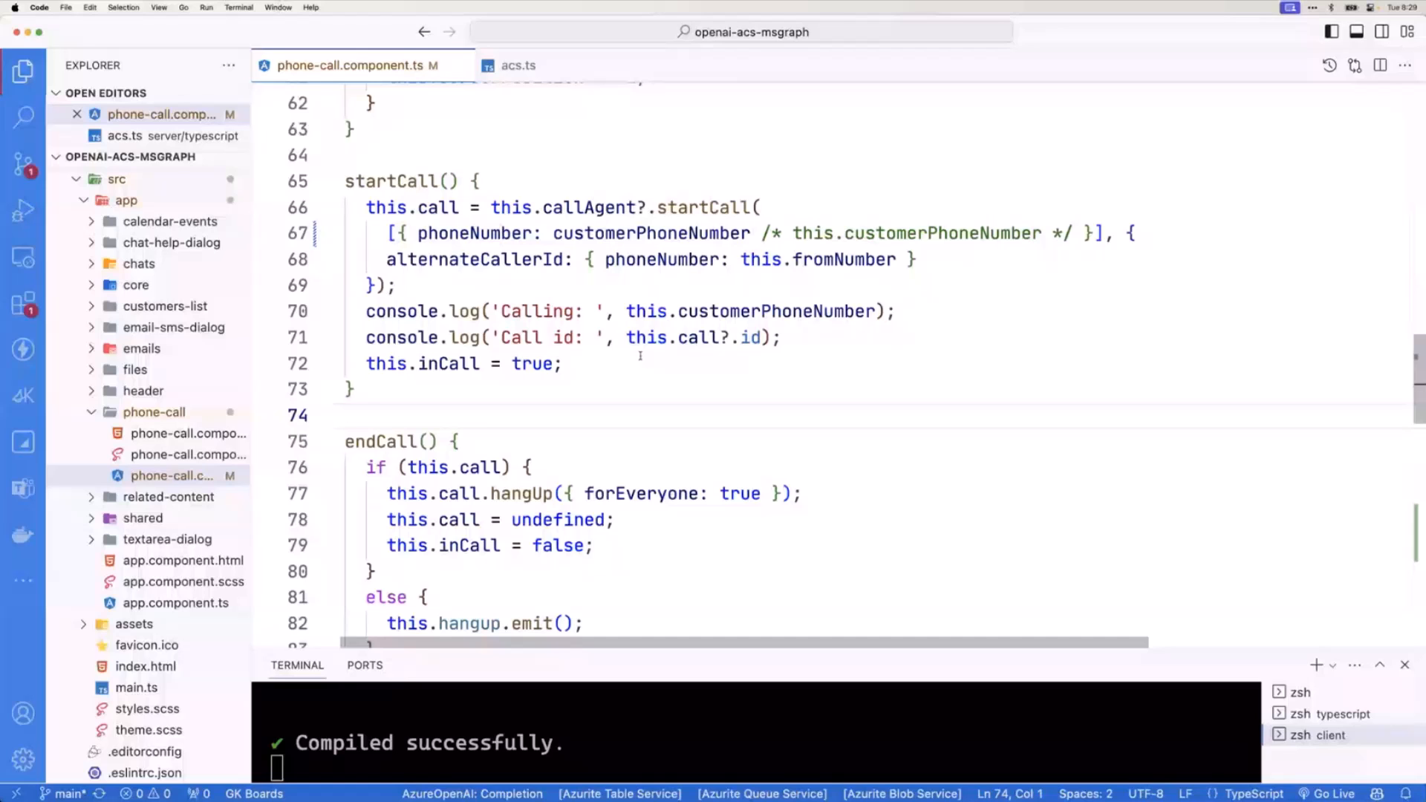
scroll(639, 357, "down", 5)
left_click(684, 443)
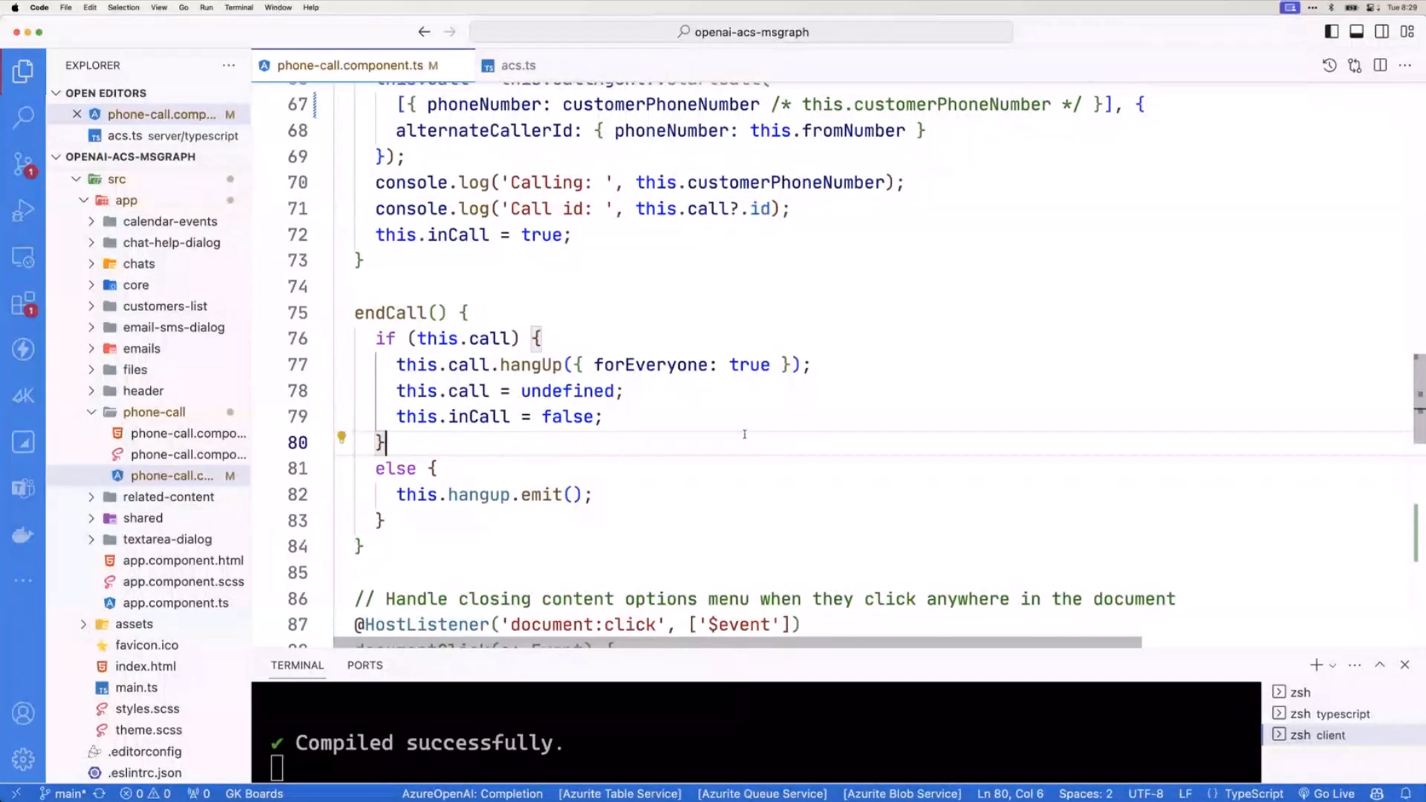
scroll(744, 433, "up", 2)
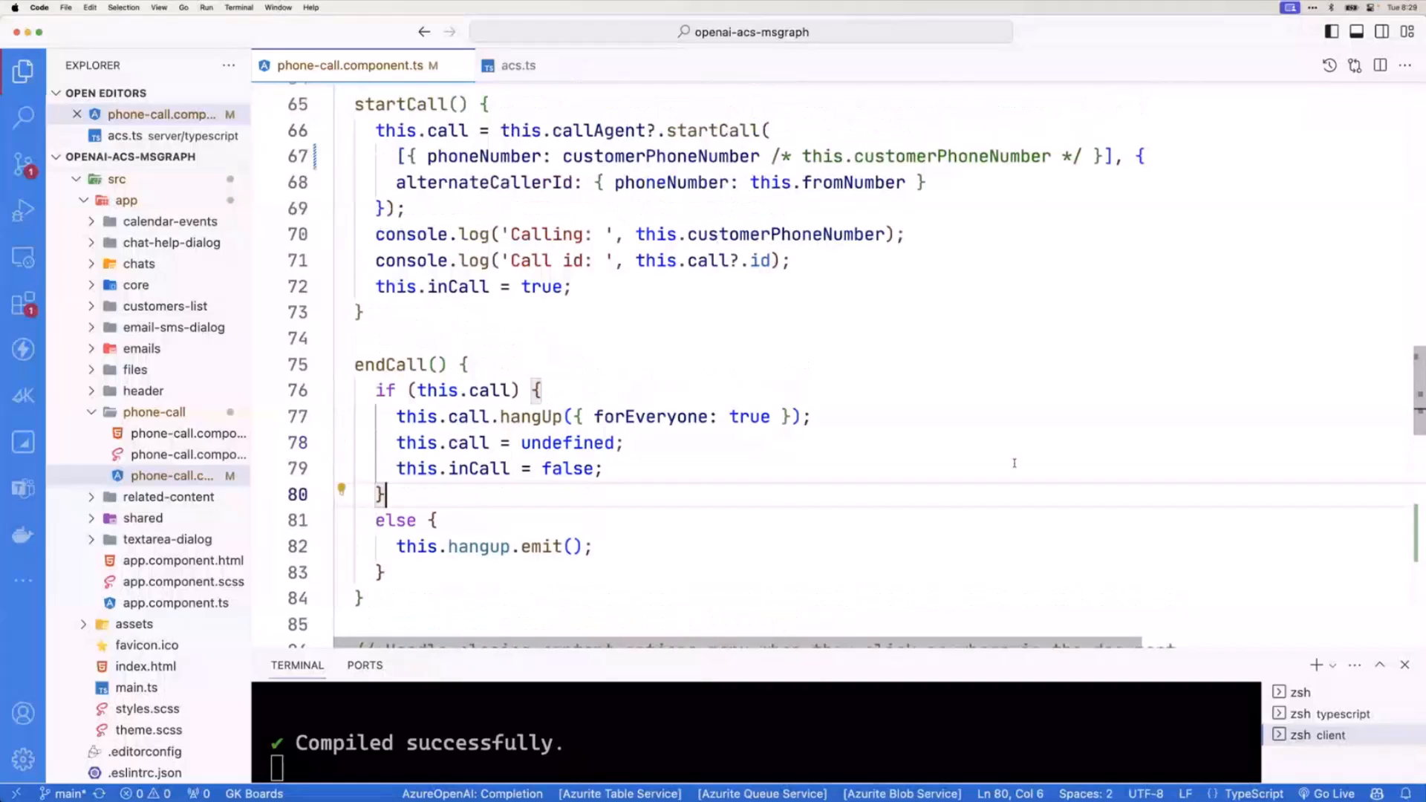